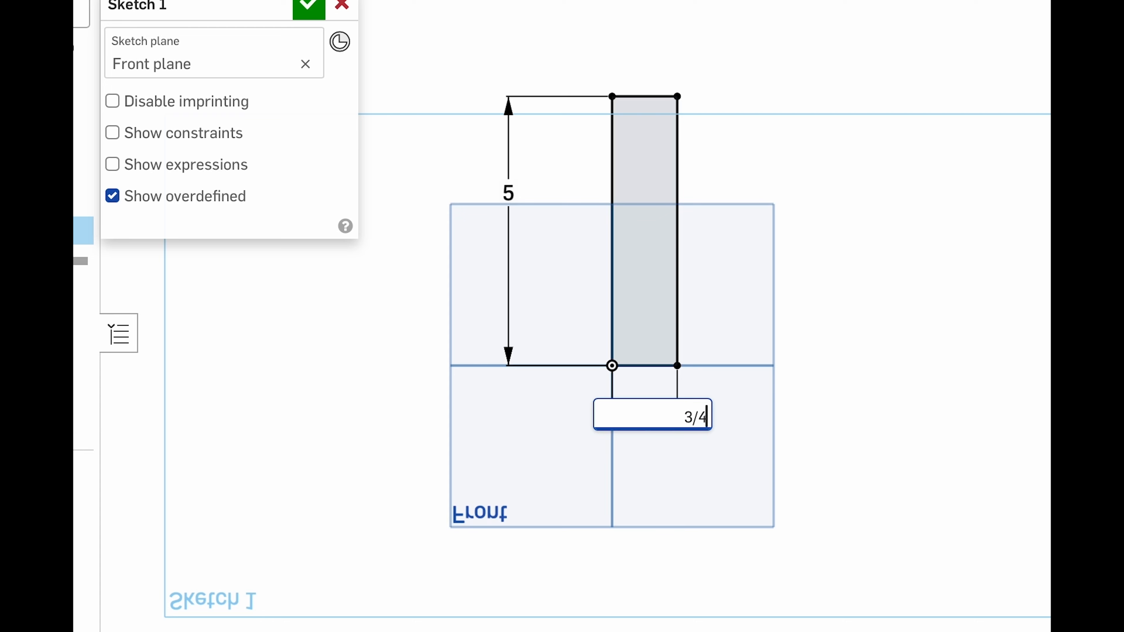
- Set the rectangle's width to 3/4 in and convert its right vertical edge to construction geometry
key("Return")
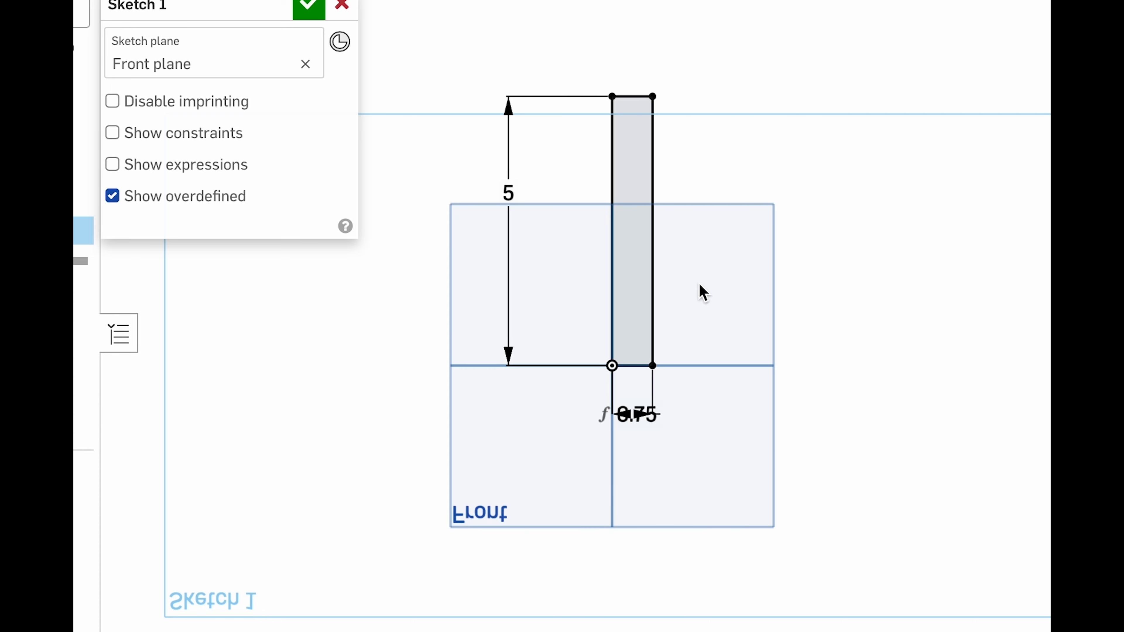
left_click(653, 169)
key("q")
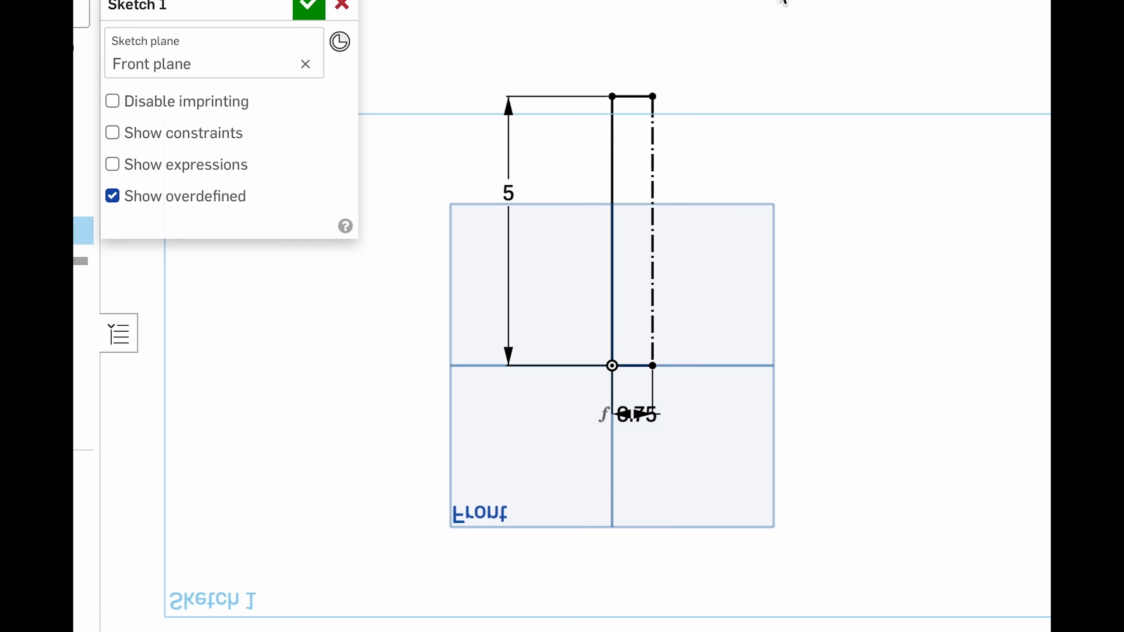
- Sketch two circles stacked beside the rectangle's construction edge, the upper about 2.26 in and the lower about 1.85 in in diameter
key("c")
left_click(727, 159)
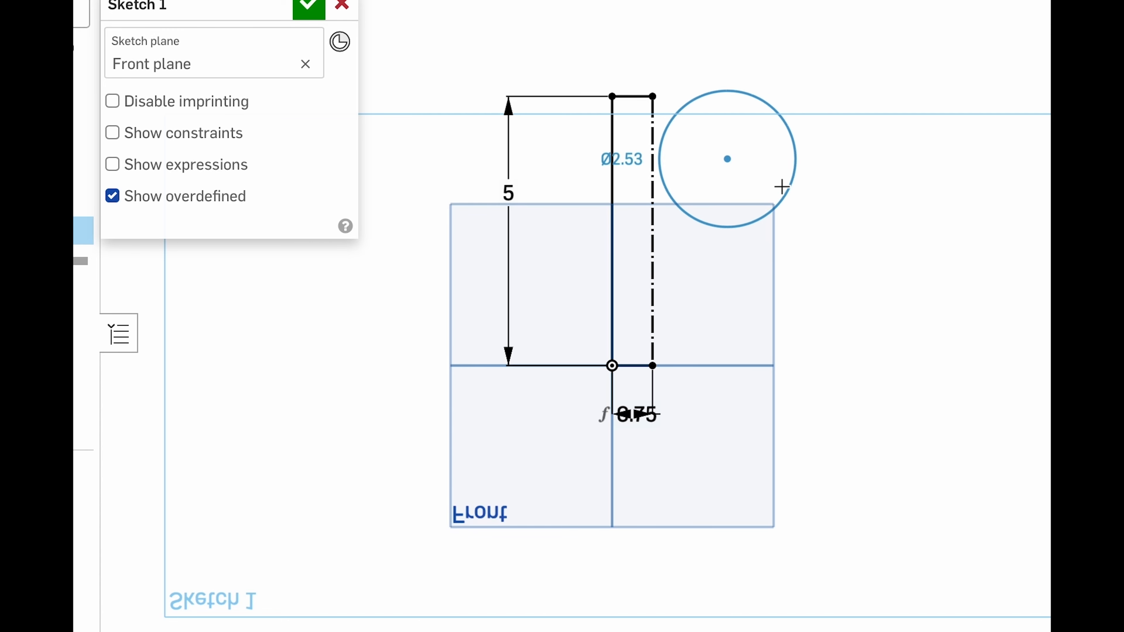
left_click(781, 188)
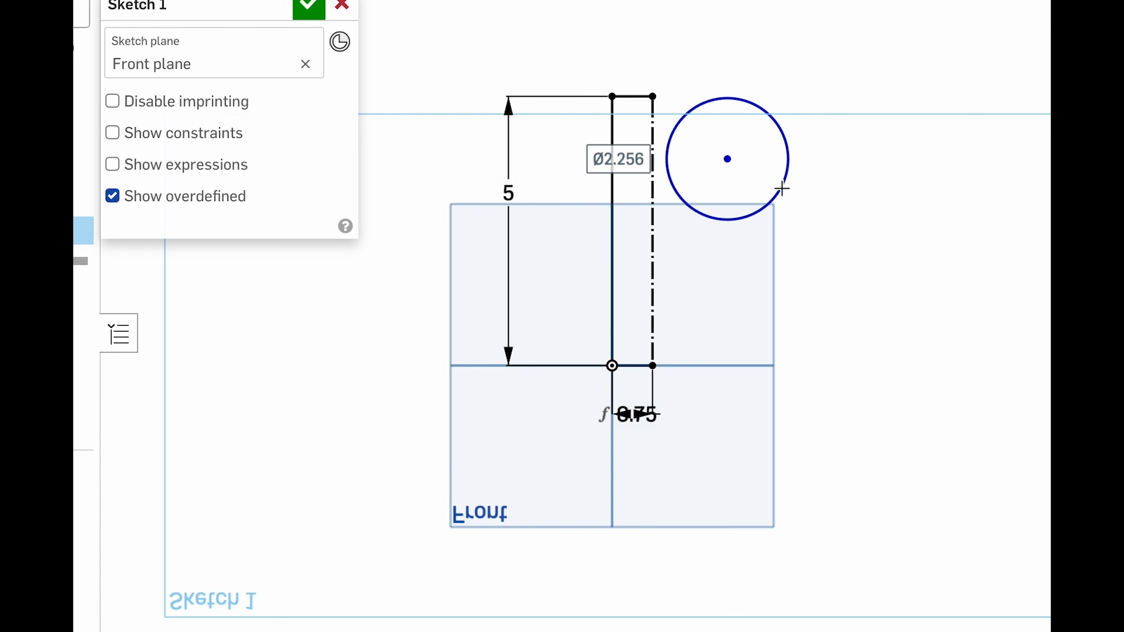
left_click(741, 281)
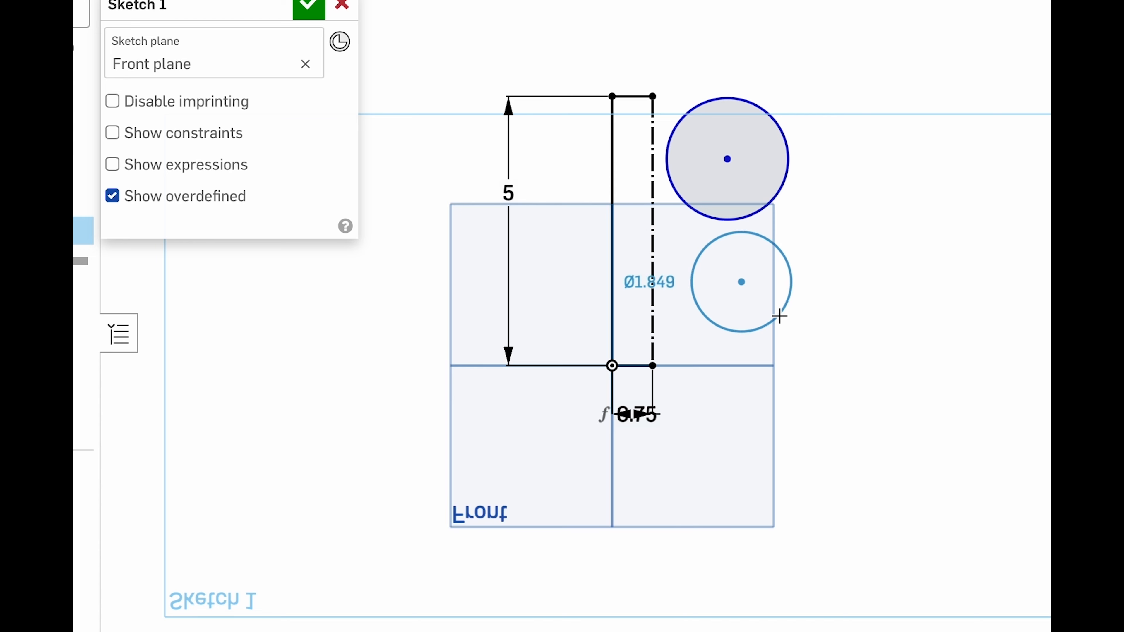
left_click(779, 315)
- Constrain the upper and lower circles to be equal in size
left_click(761, 217)
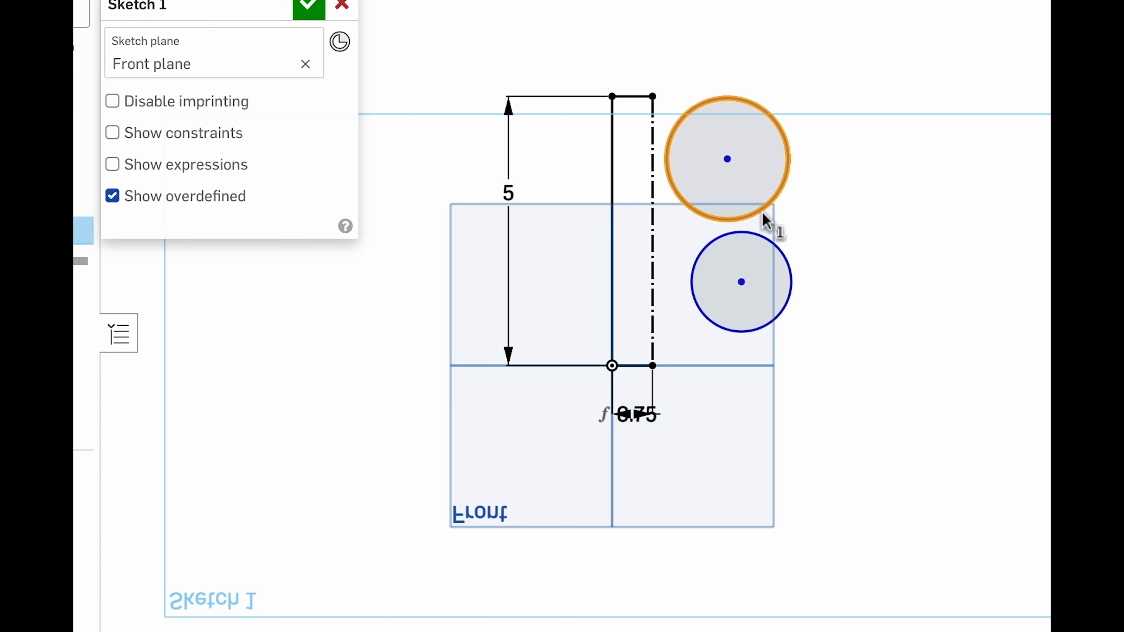
left_click(762, 240)
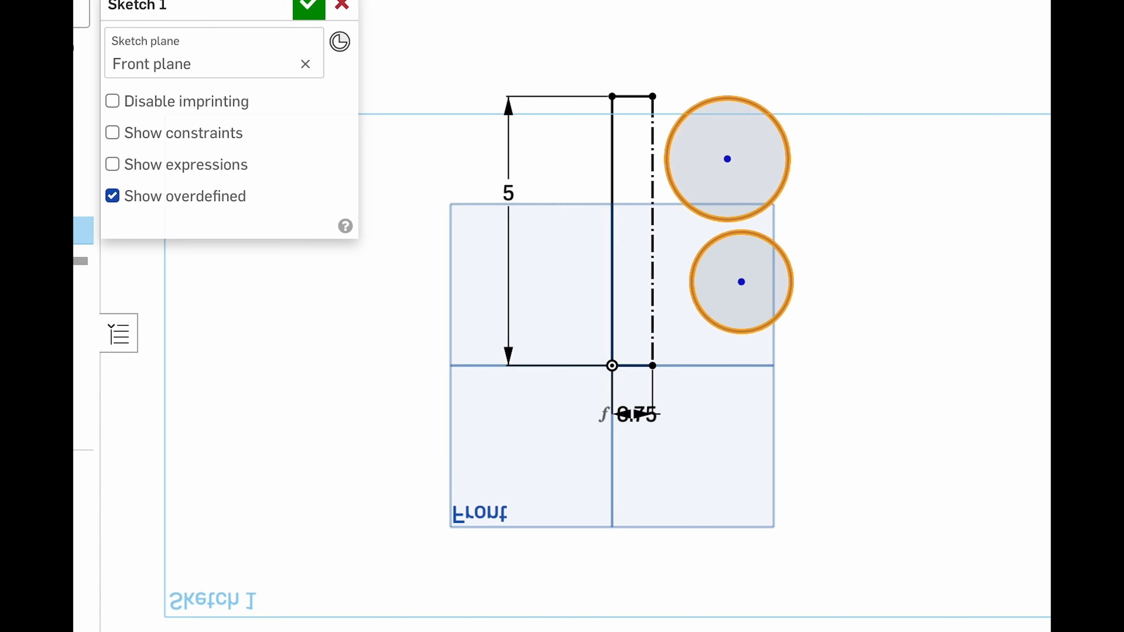
left_click(1003, 297)
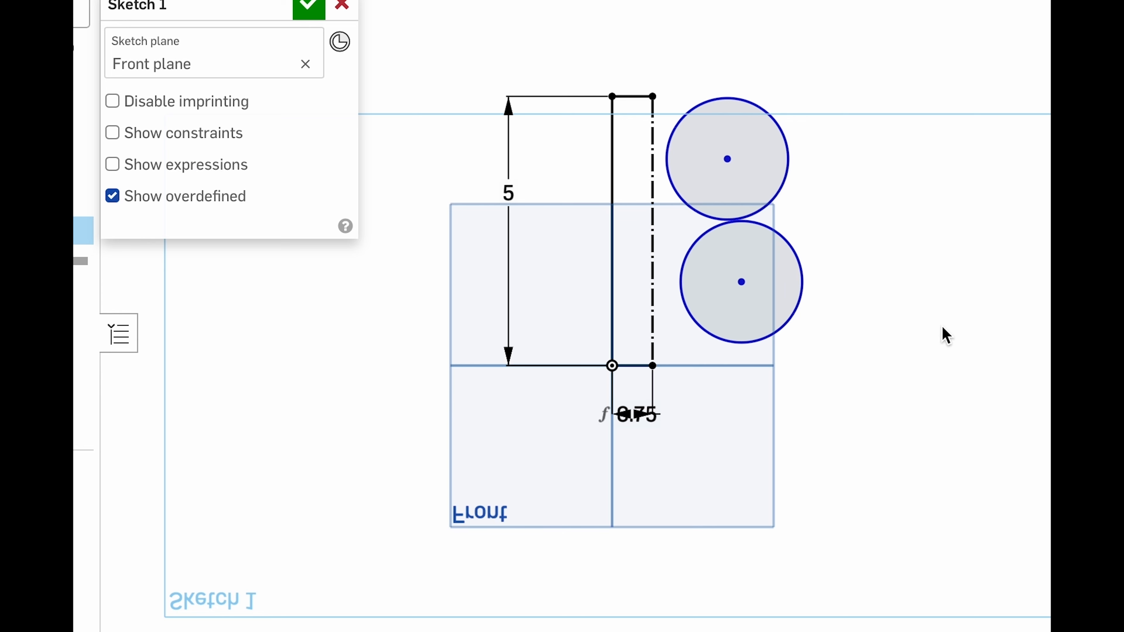
- Dimension the upper circle with a diameter of 2.5 in
left_click(676, 195)
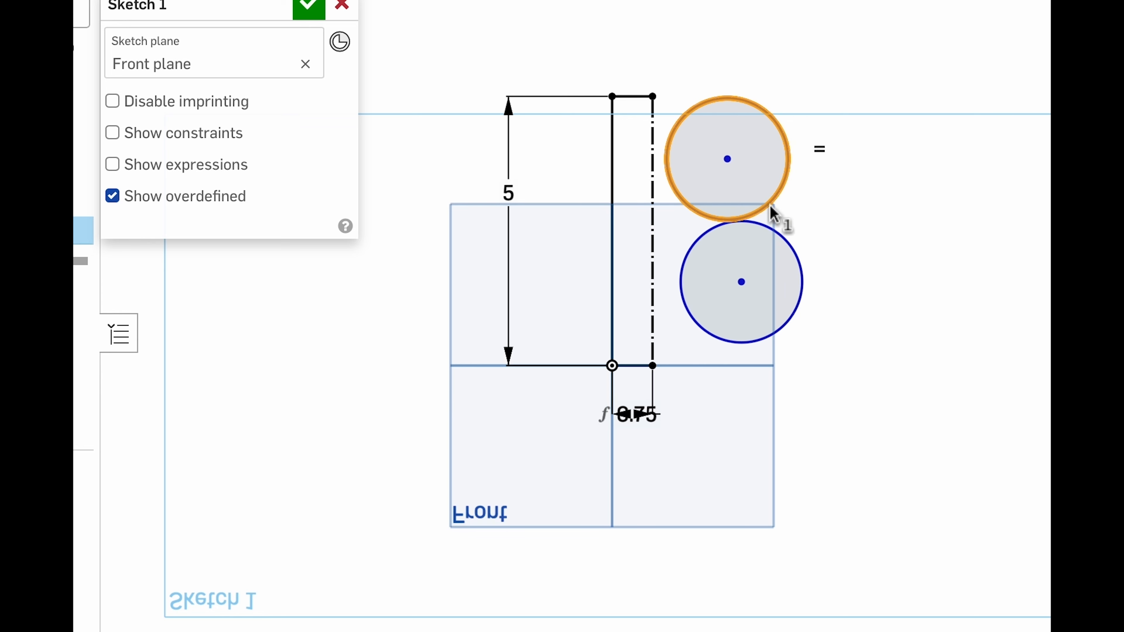
key("d")
left_click(867, 207)
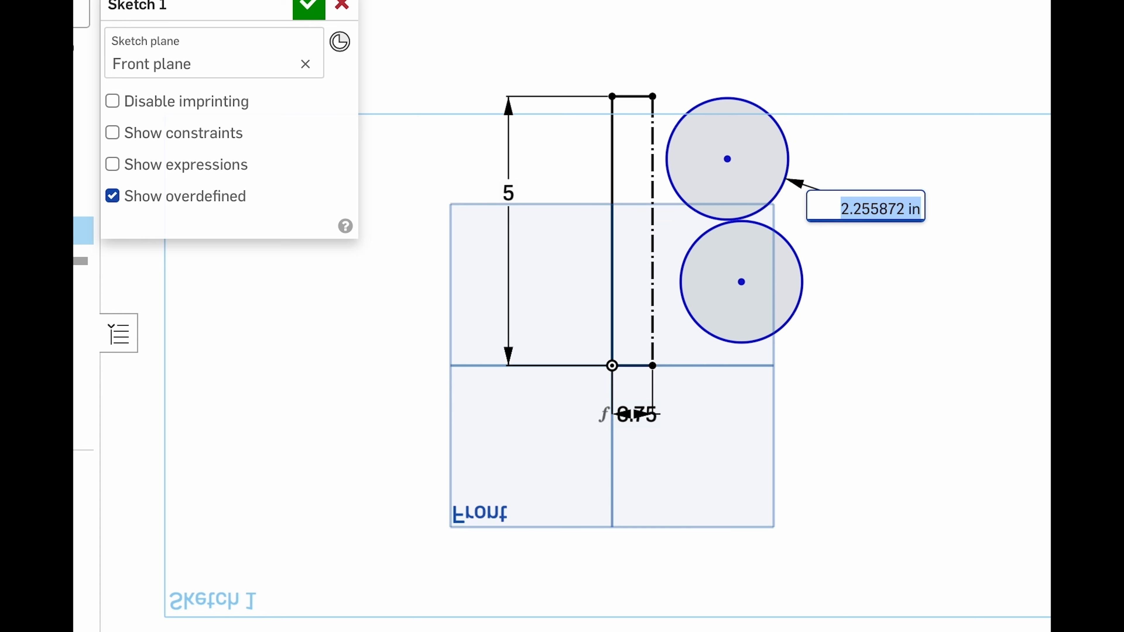
type("2.5")
key("Return")
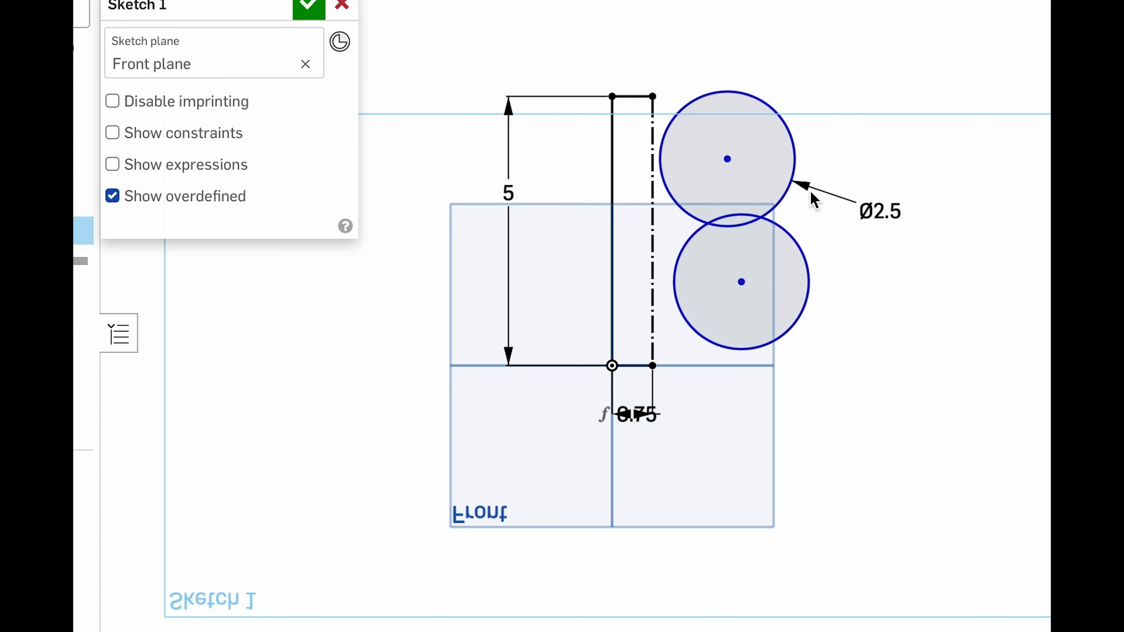
- Constrain the upper and lower circles to be tangent to each other
left_click(784, 195)
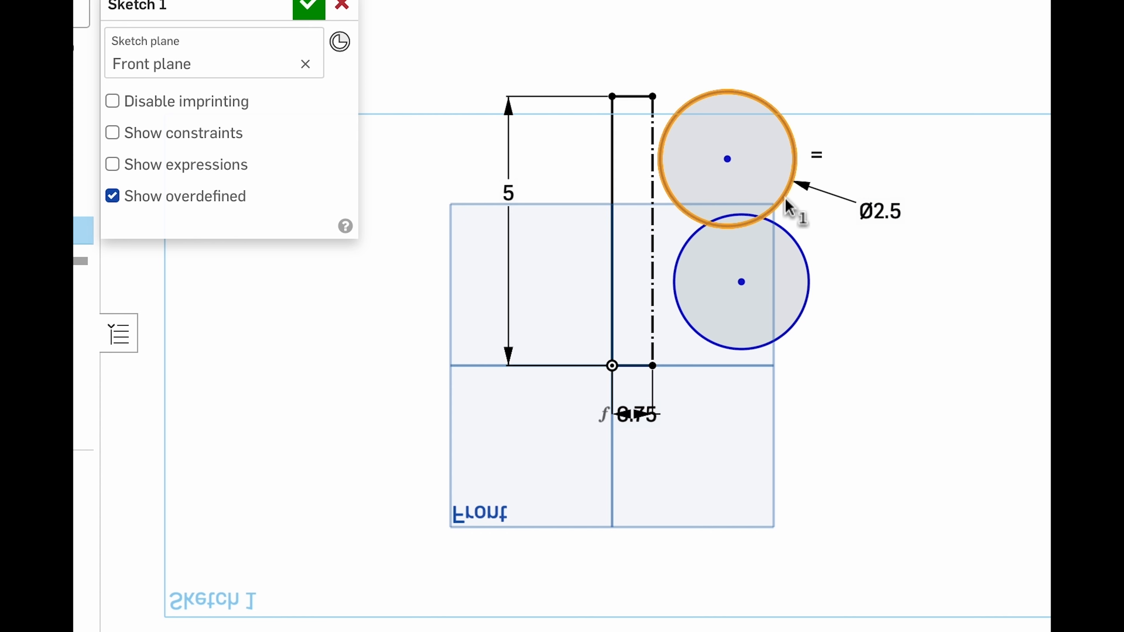
left_click(796, 241)
left_click(1028, 4)
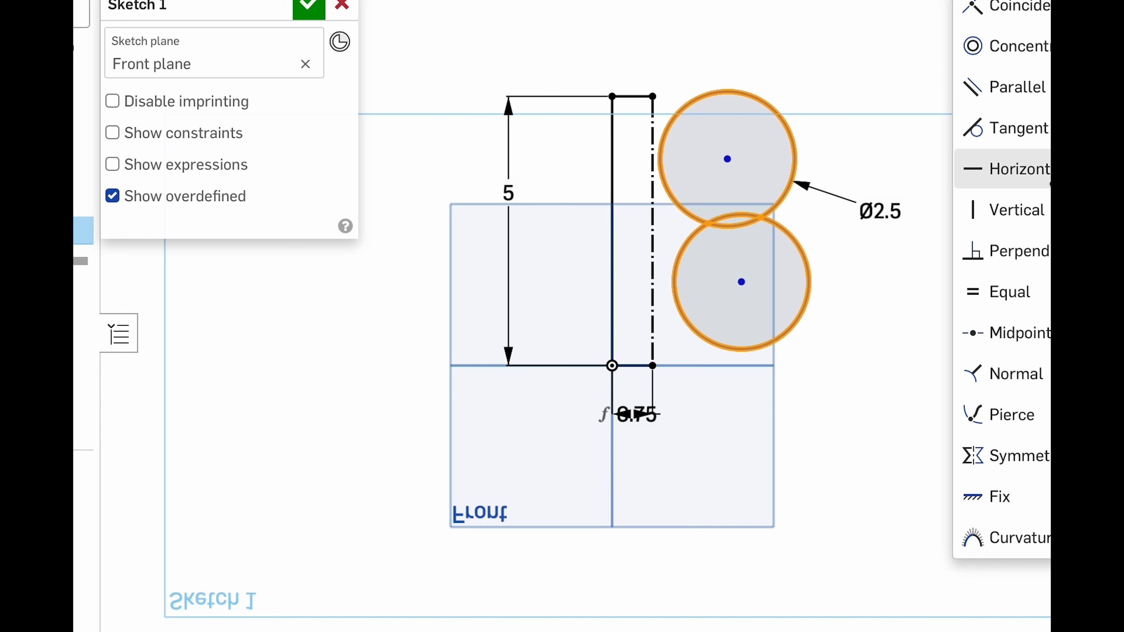
left_click(1016, 128)
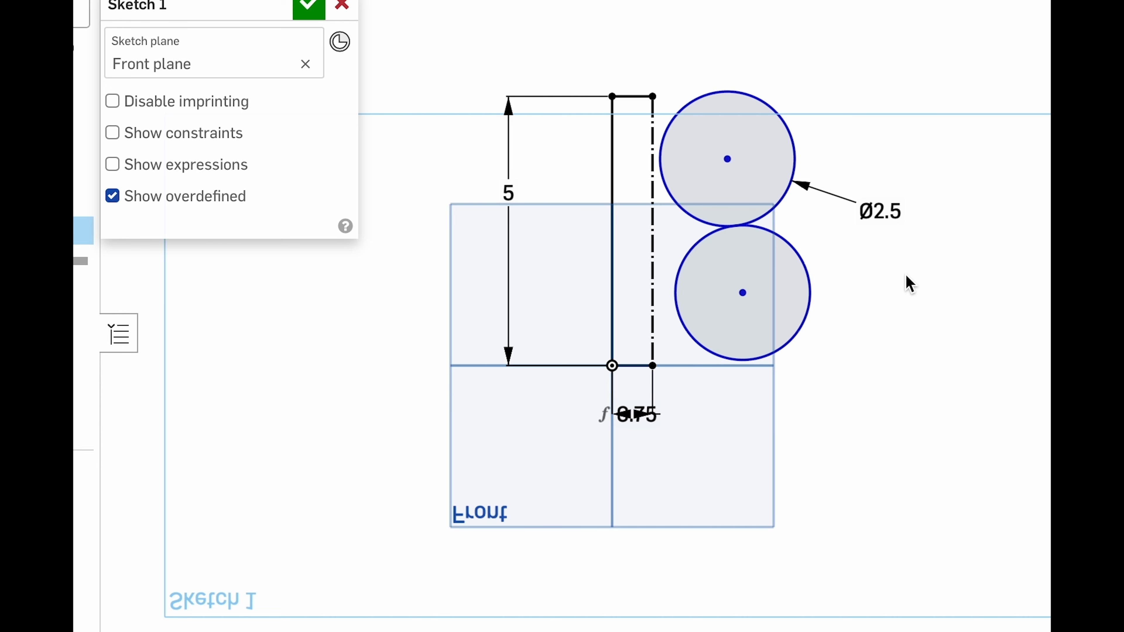
- Make both circles tangent to the rectangle's vertical construction edge
left_click(793, 181)
left_click(654, 220)
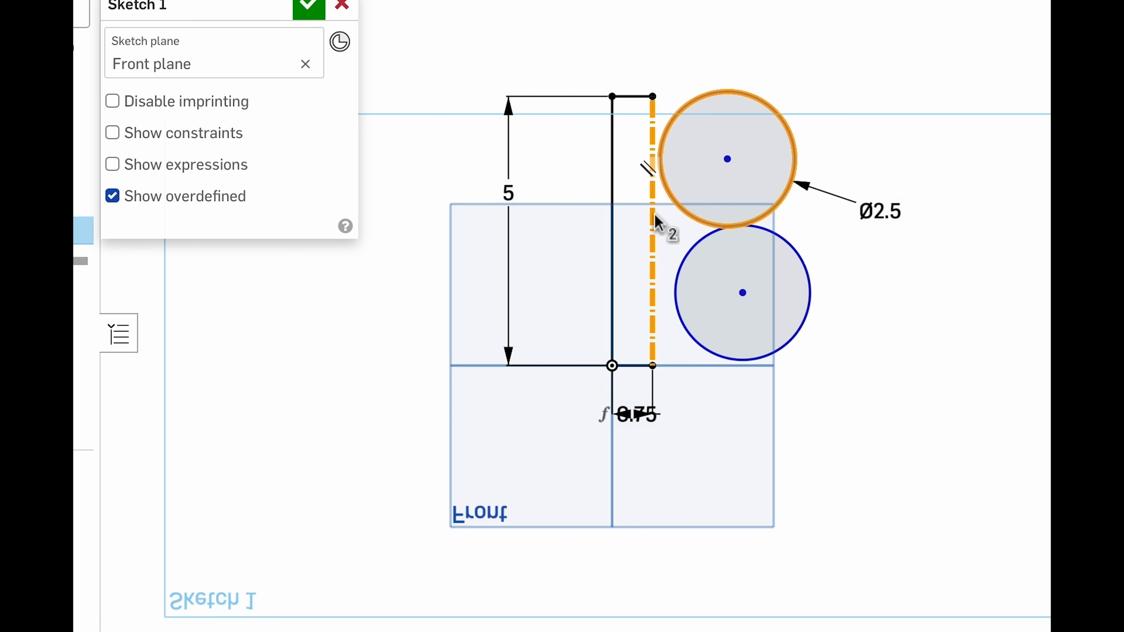
left_click(1027, 4)
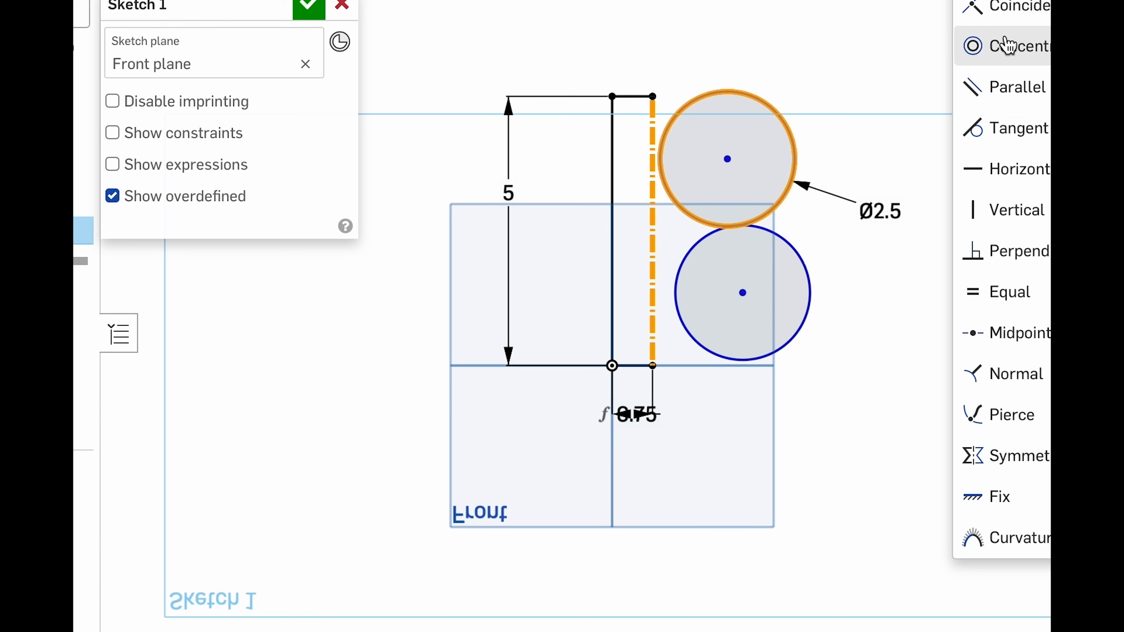
left_click(1025, 132)
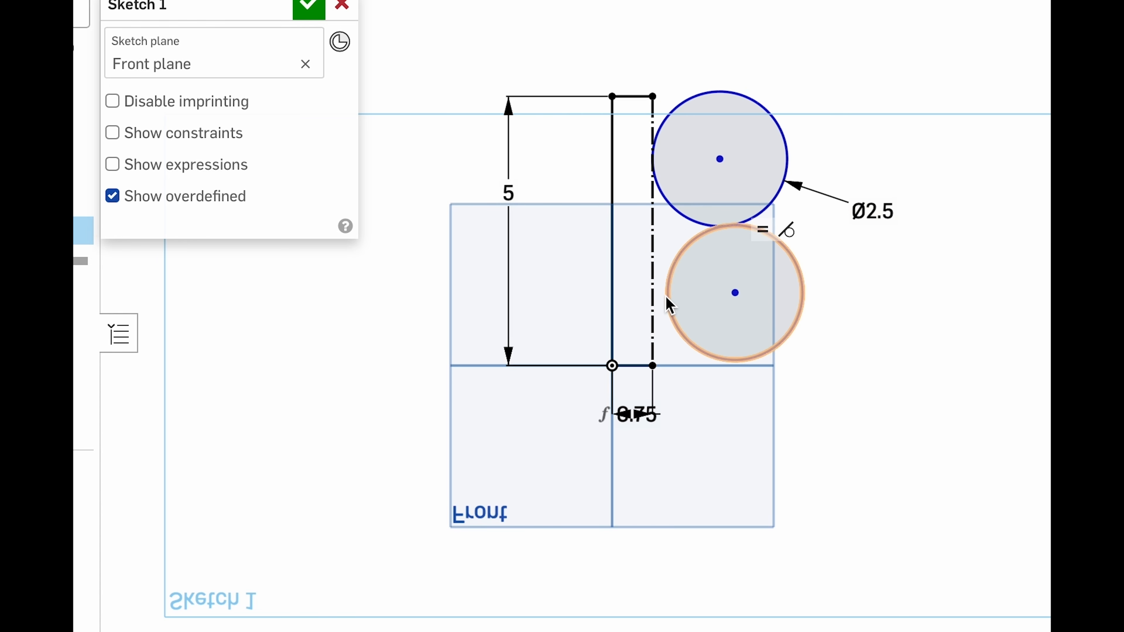
left_click(668, 312)
left_click(659, 299)
left_click(971, 3)
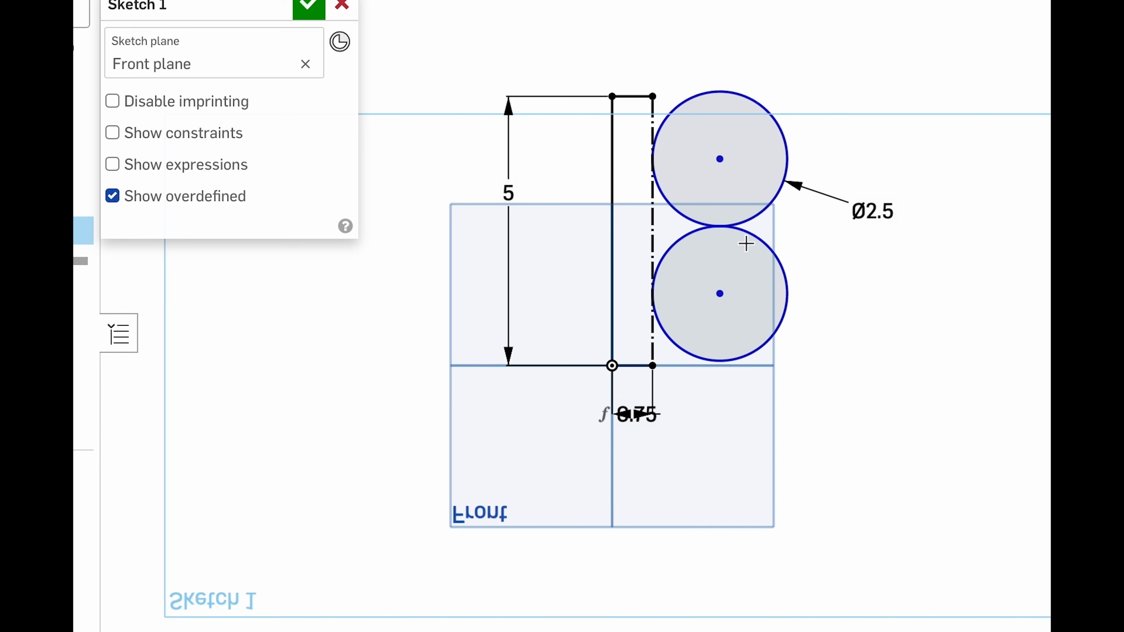
- Draw a horizontal construction line from the rectangle's left edge midpoint past the circles, and make the upper circle tangent to it
left_click(612, 231)
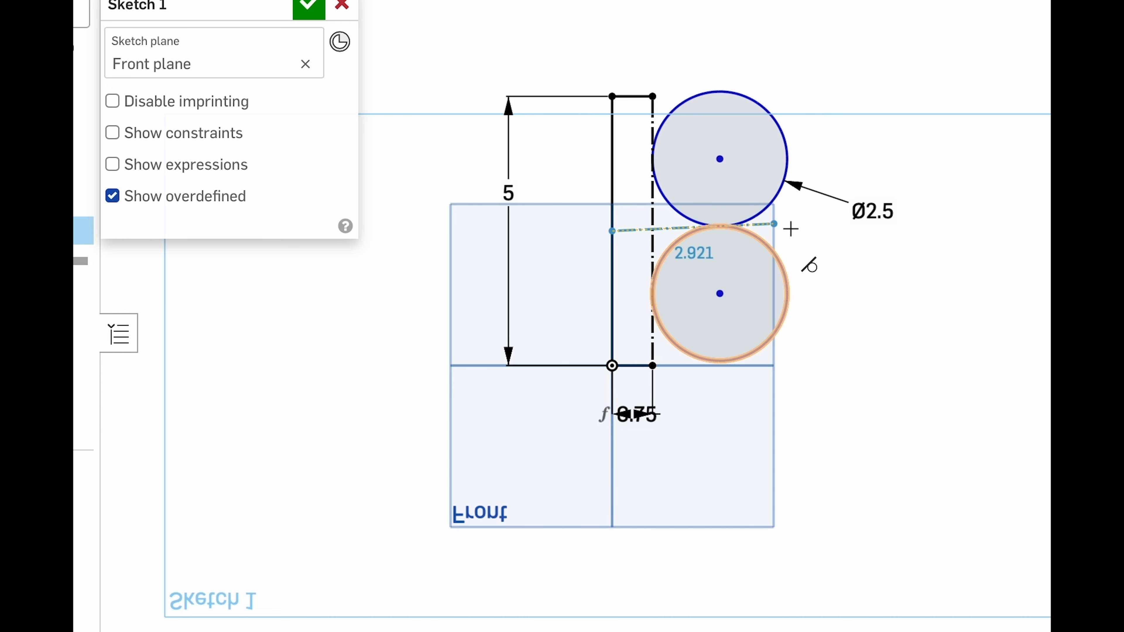
left_click(837, 234)
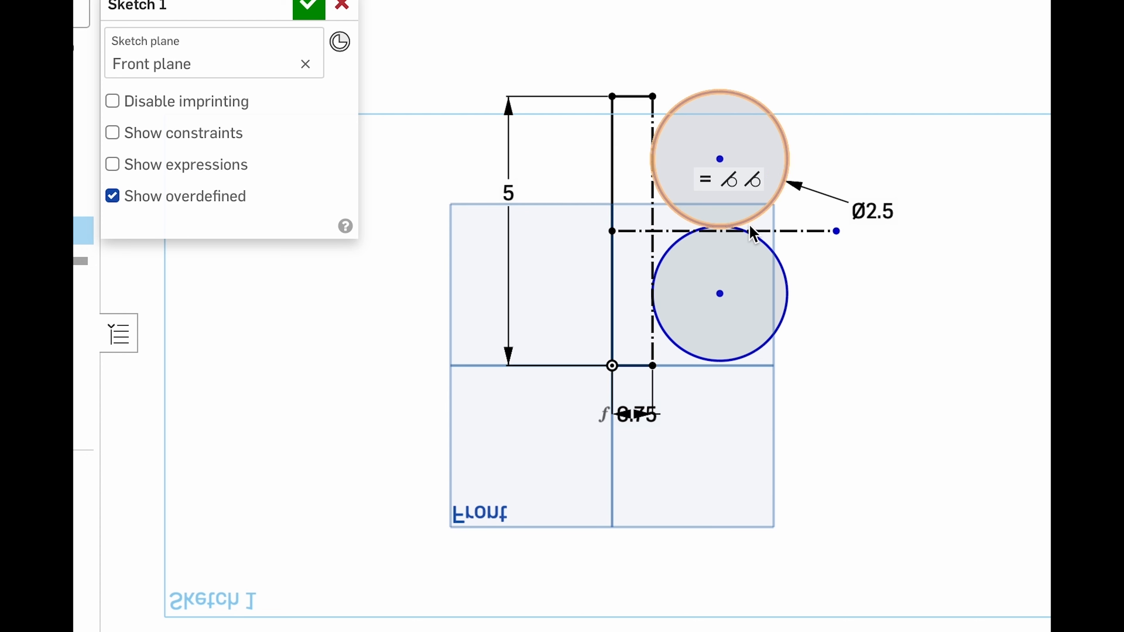
left_click(756, 219)
left_click(779, 232)
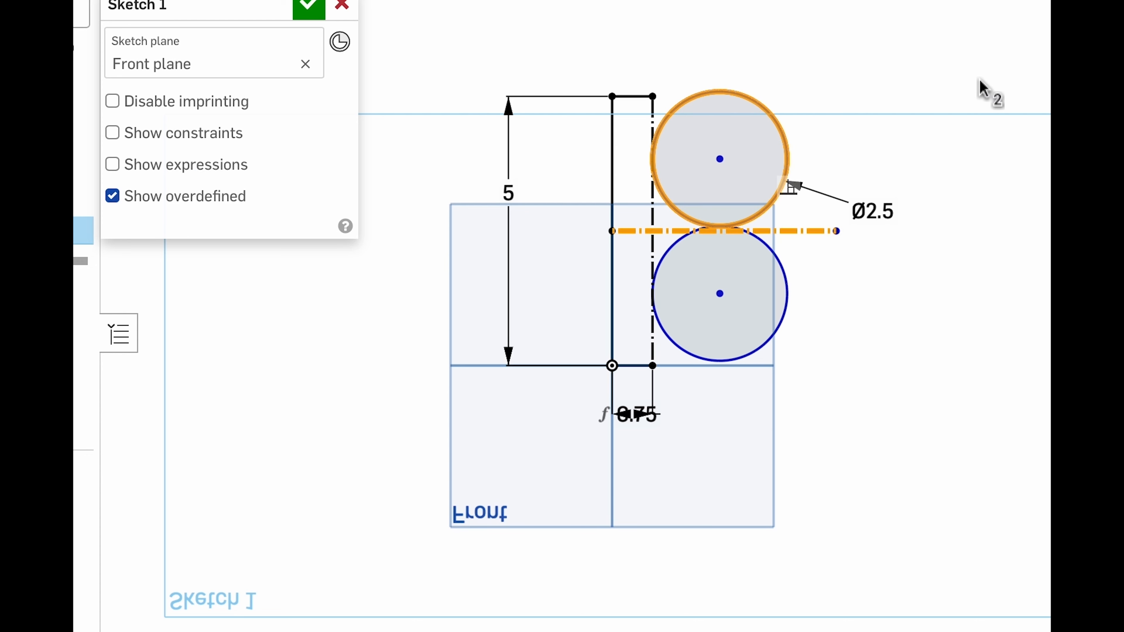
key("t")
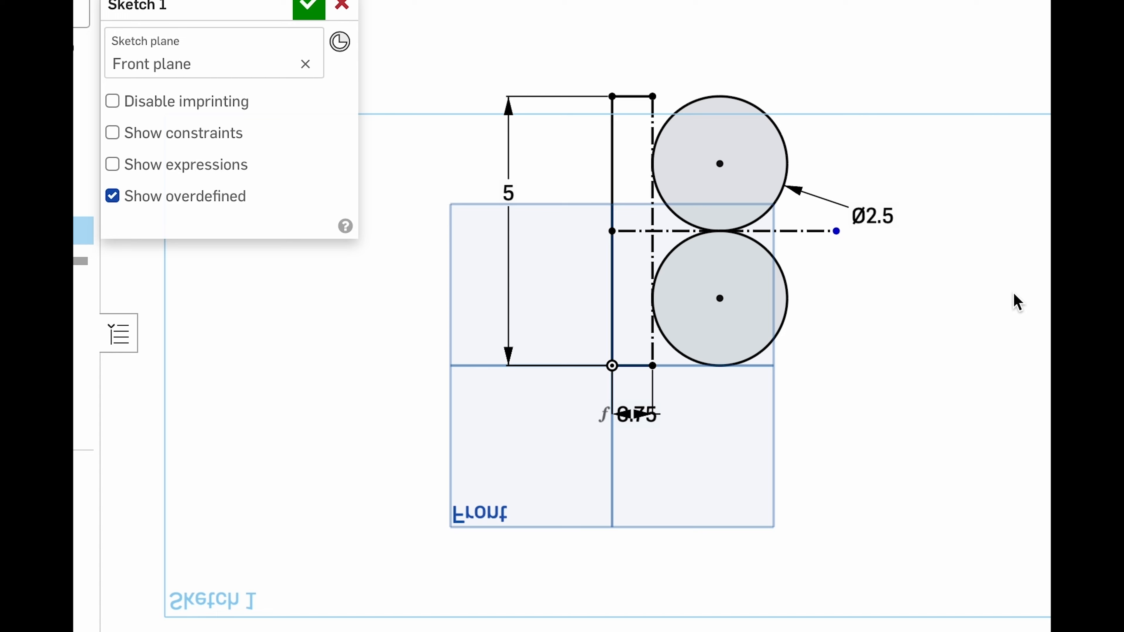
- Draw a horizontal line about 3.05 in long from the rectangle's upper-right corner across the top of the upper circle
scroll(817, 147, "up", 2)
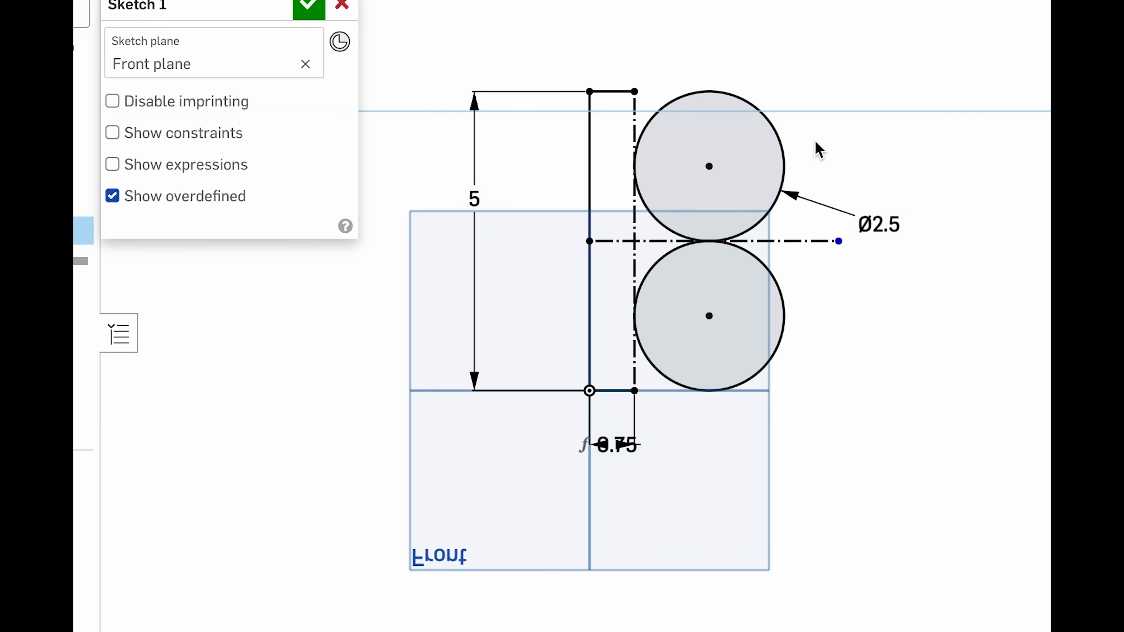
scroll(817, 147, "up", 3)
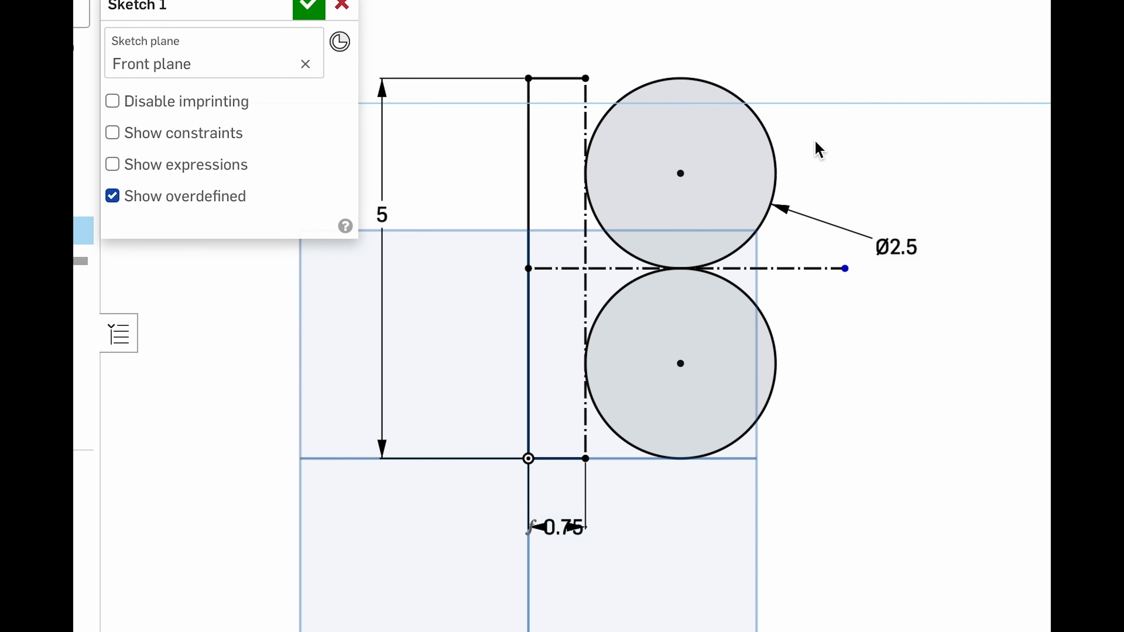
left_click(585, 78)
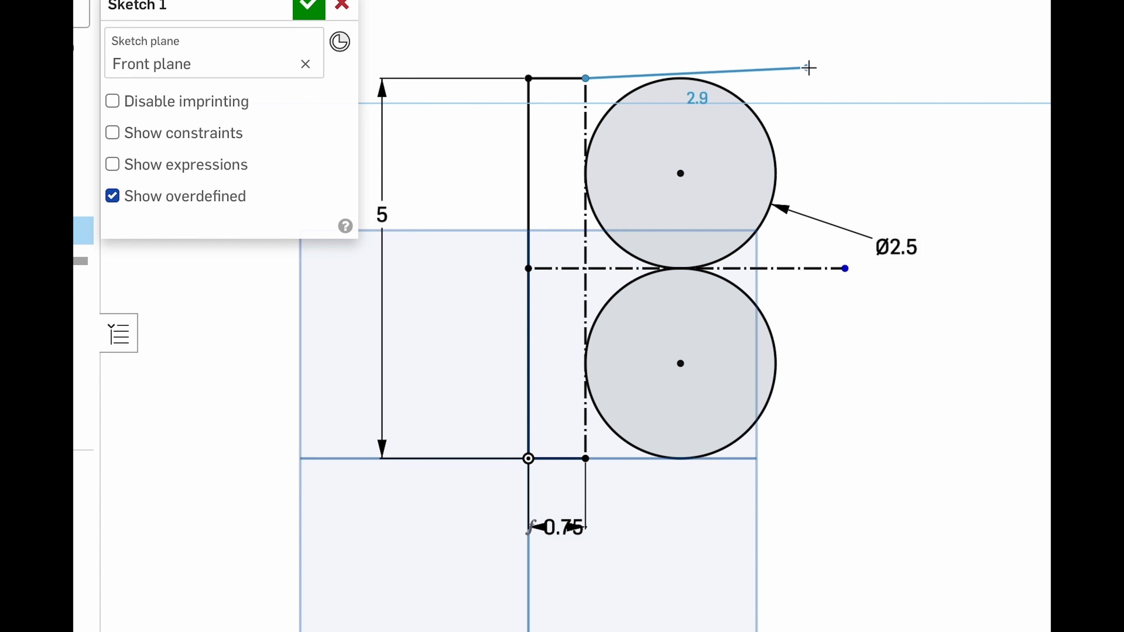
left_click(818, 78)
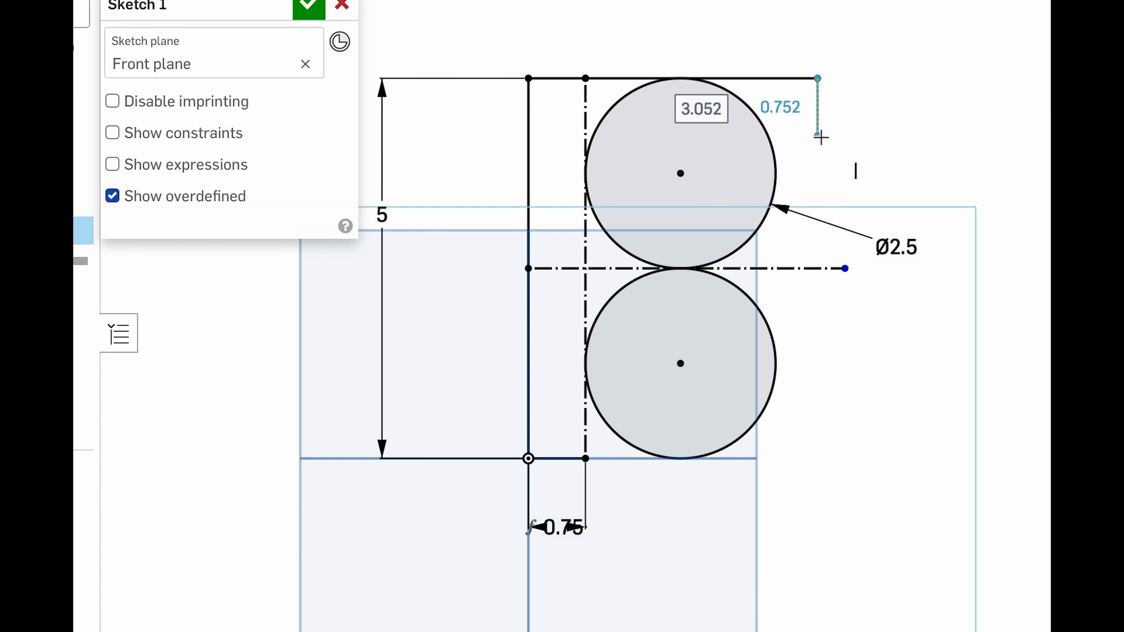
key("Escape")
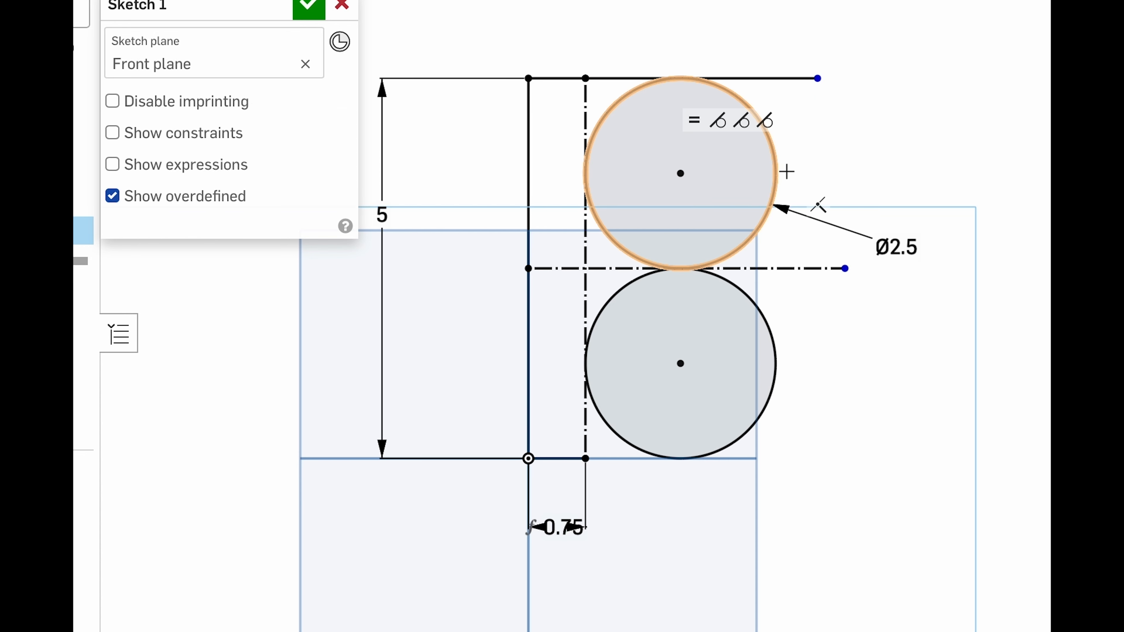
- Draw a nearly vertical line from the right side of the upper circle down to the level of the rectangle's bottom edge
left_click(774, 155)
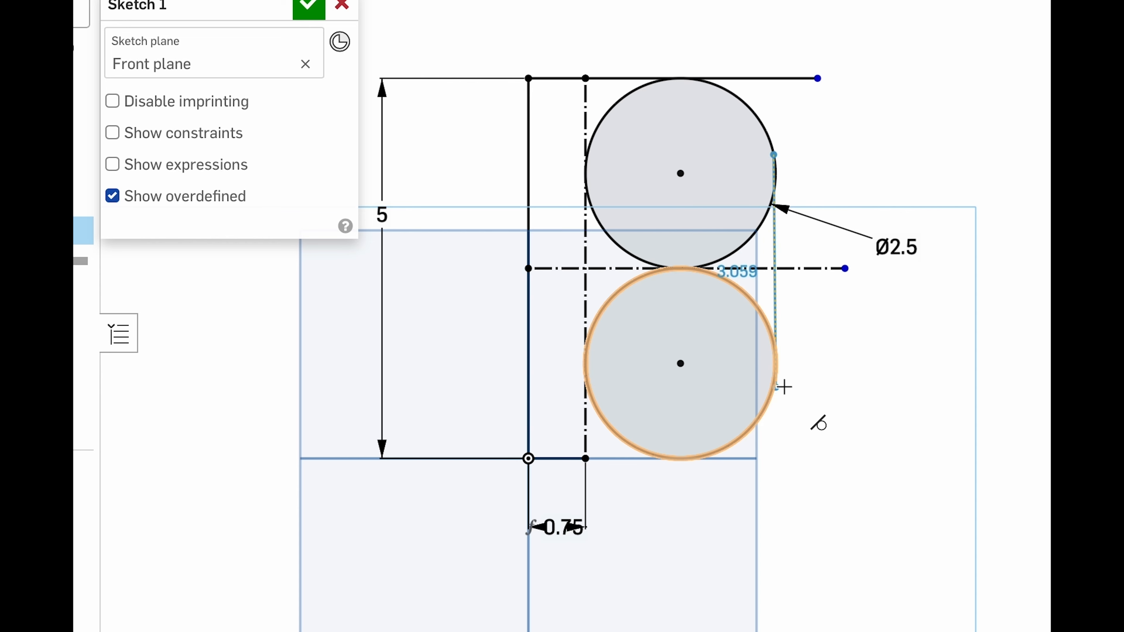
left_click(783, 464)
key("Escape")
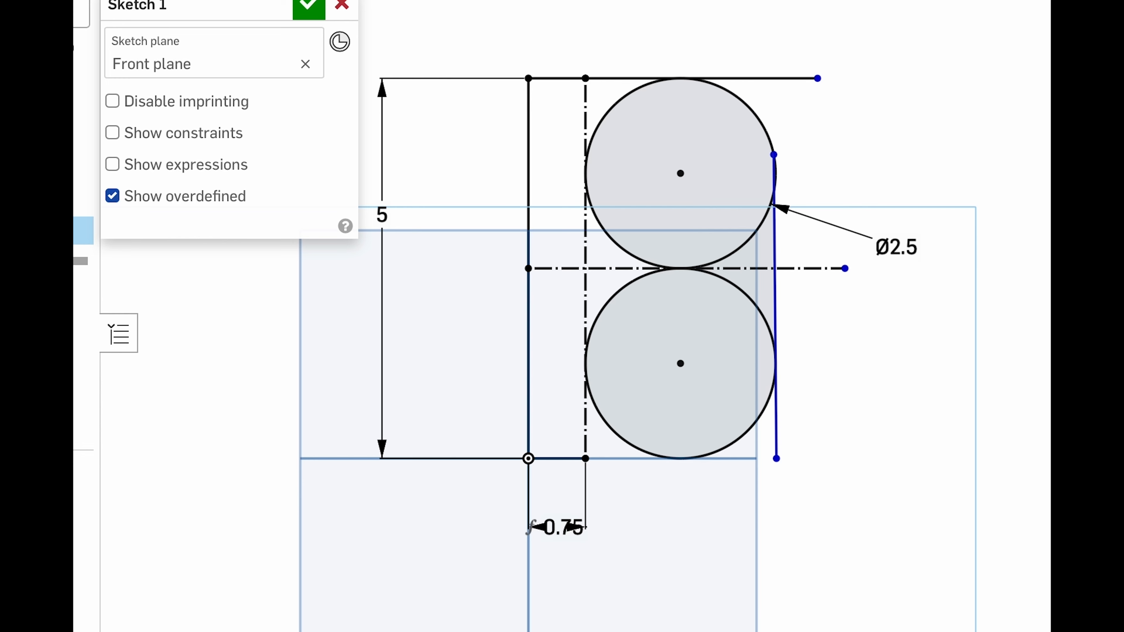
- Draw a line from the rectangle's lower-right corner to beyond the lower circle and make it tangent to that circle
left_click(586, 459)
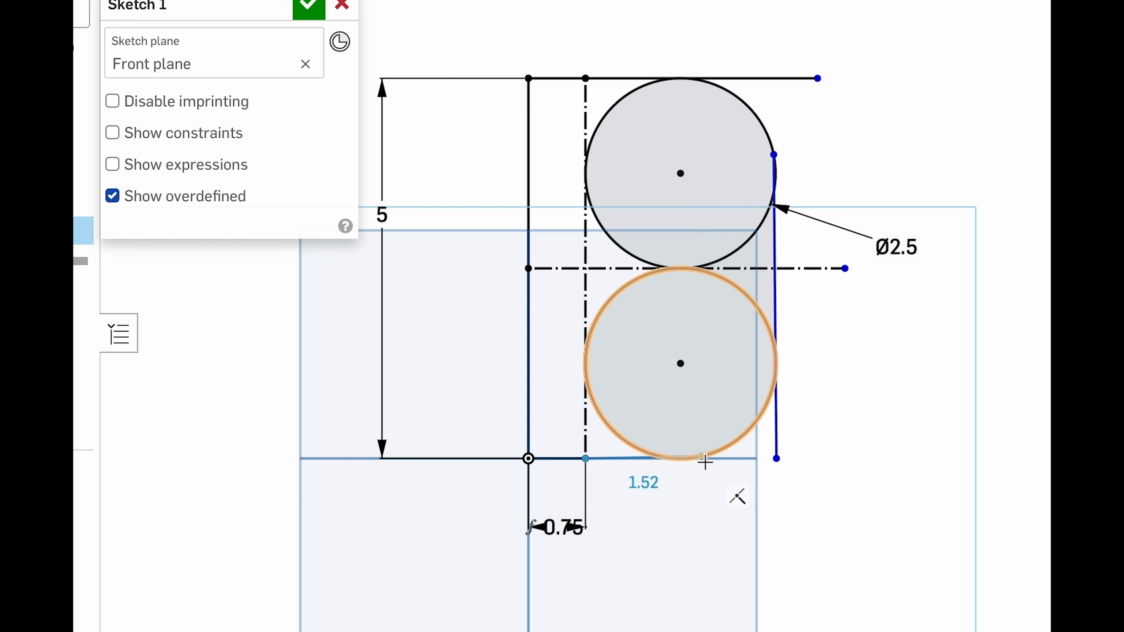
left_click(828, 548)
key("Escape")
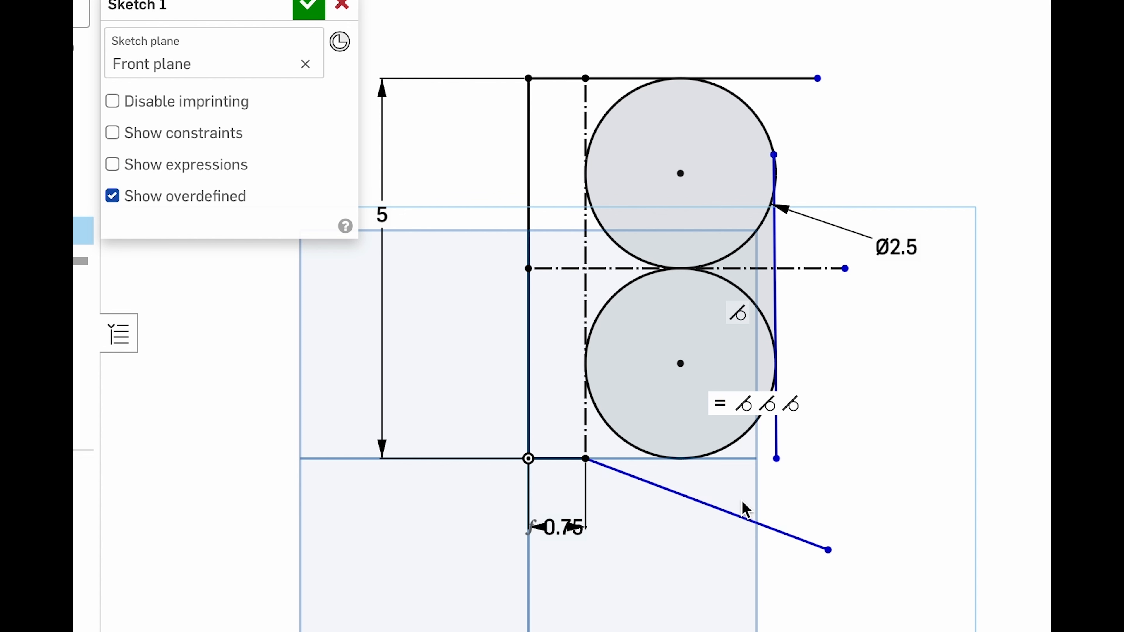
left_click(721, 511)
left_click(732, 445)
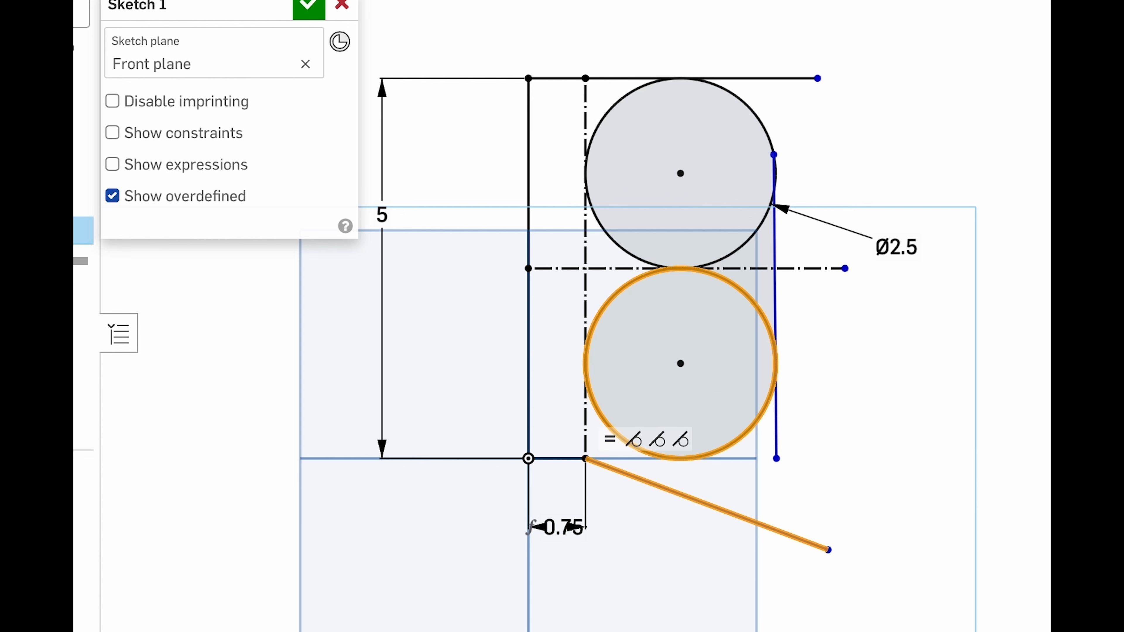
left_click(982, 16)
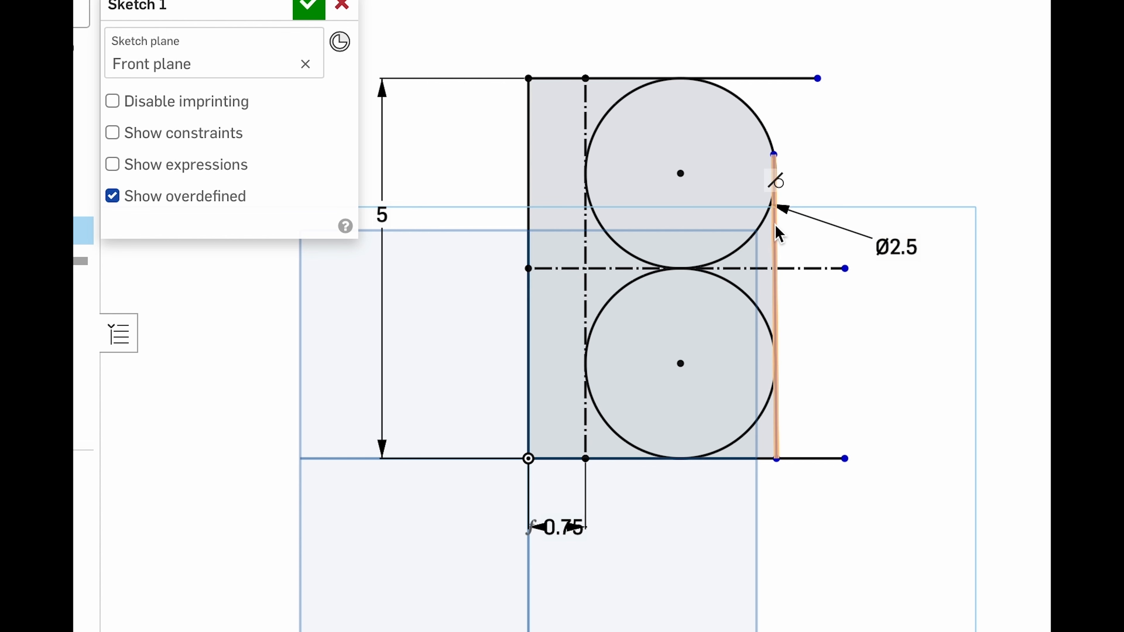
- Make the line along the circles' right side tangent to the upper circle
left_click(776, 236)
left_click(762, 239)
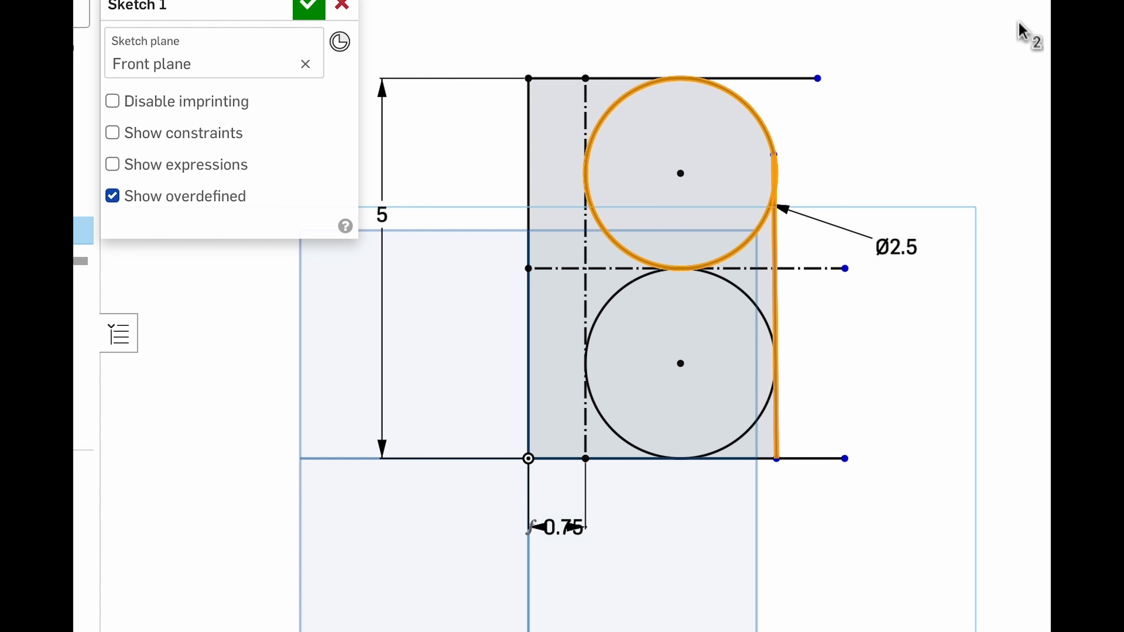
left_click(982, 5)
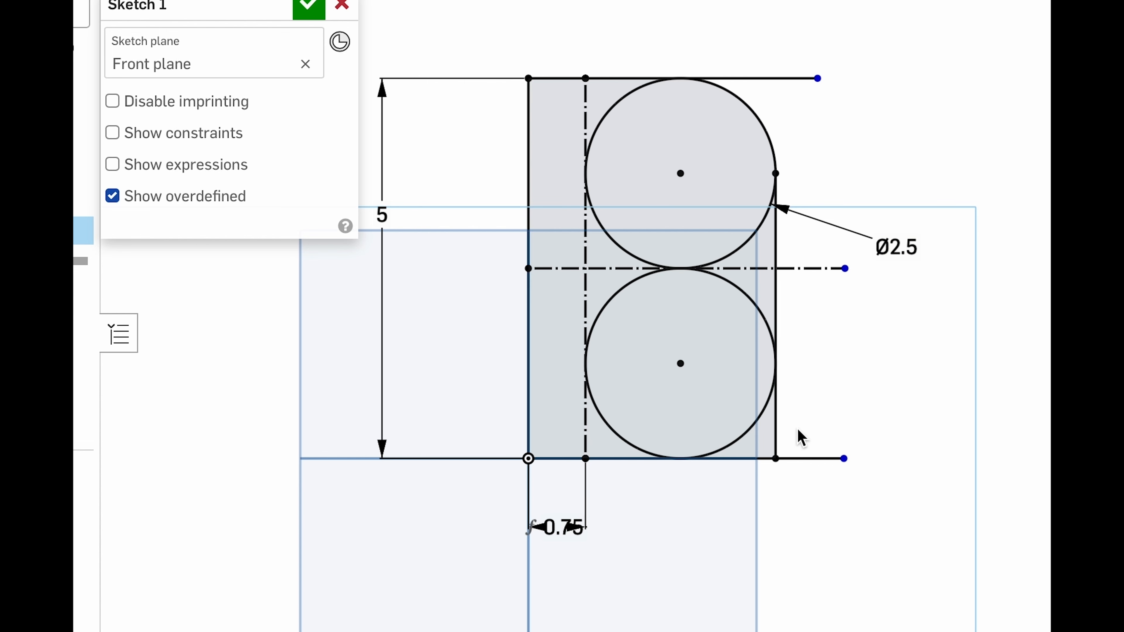
left_click_drag(776, 461, 807, 399)
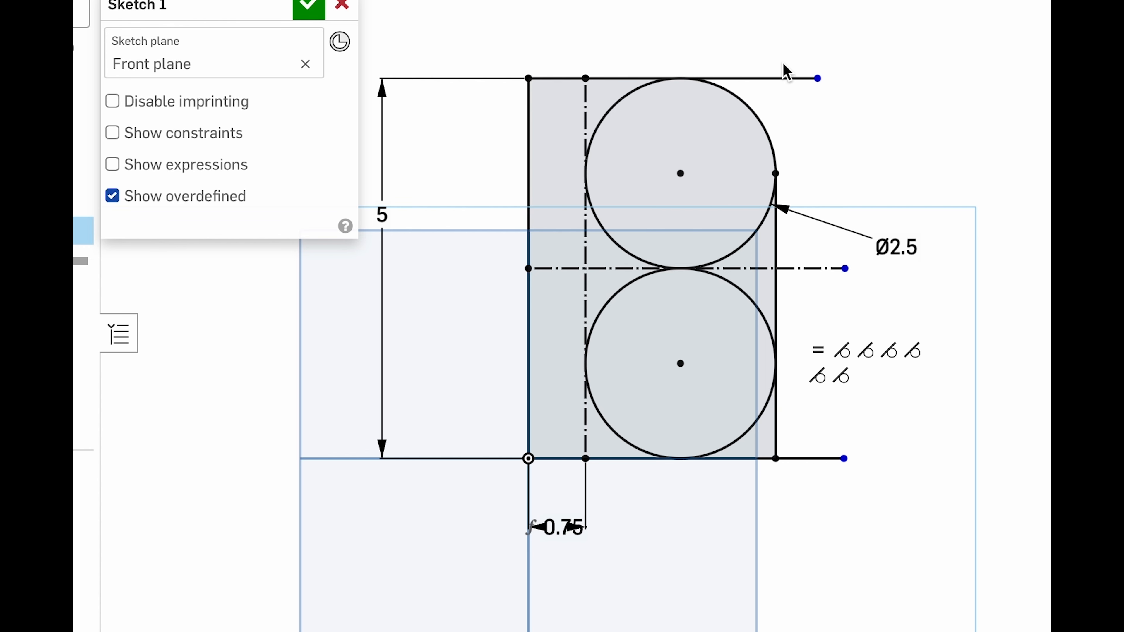
left_click(786, 79)
left_click(751, 123)
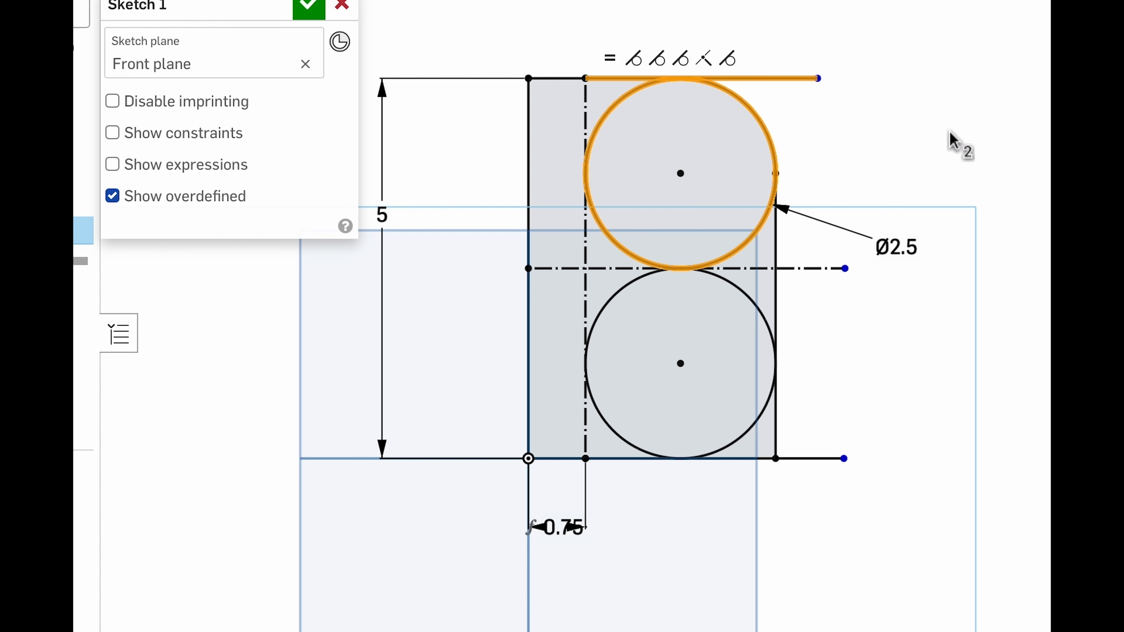
left_click(957, 144)
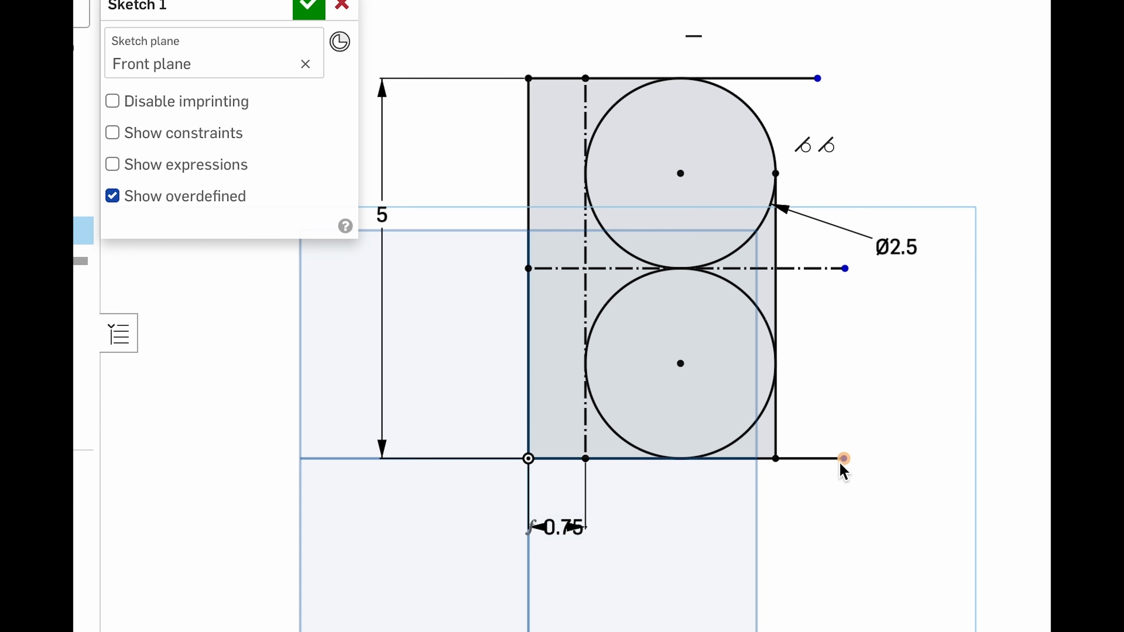
- Shorten the horizontal line below the lower circle and make its free endpoint coincident with that circle
left_click_drag(842, 459, 752, 487)
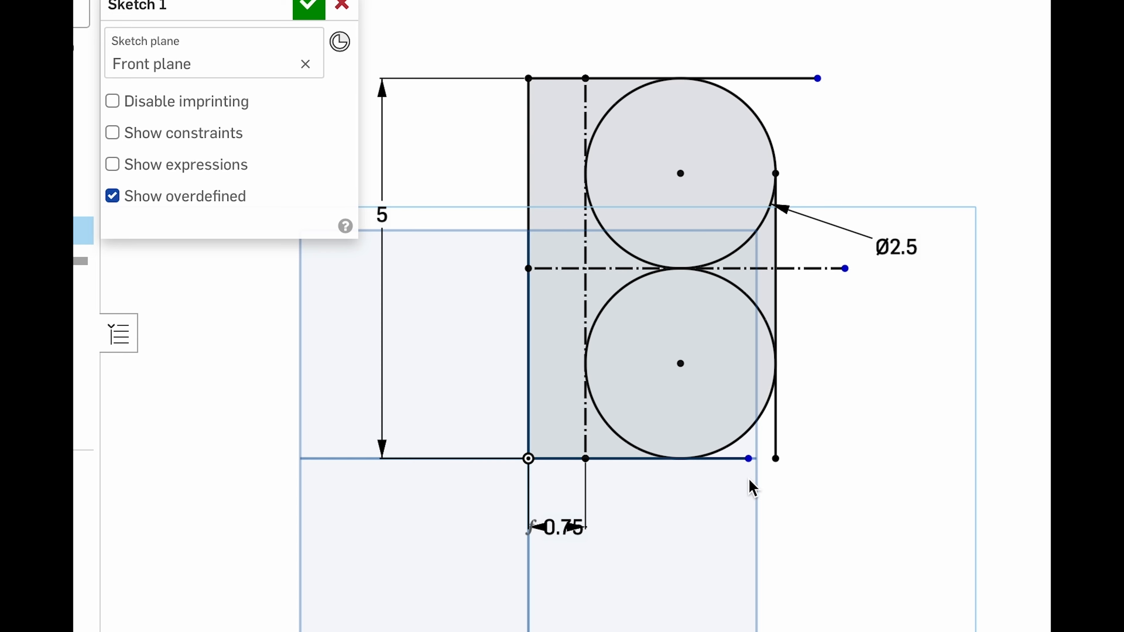
left_click(752, 459)
left_click(746, 434)
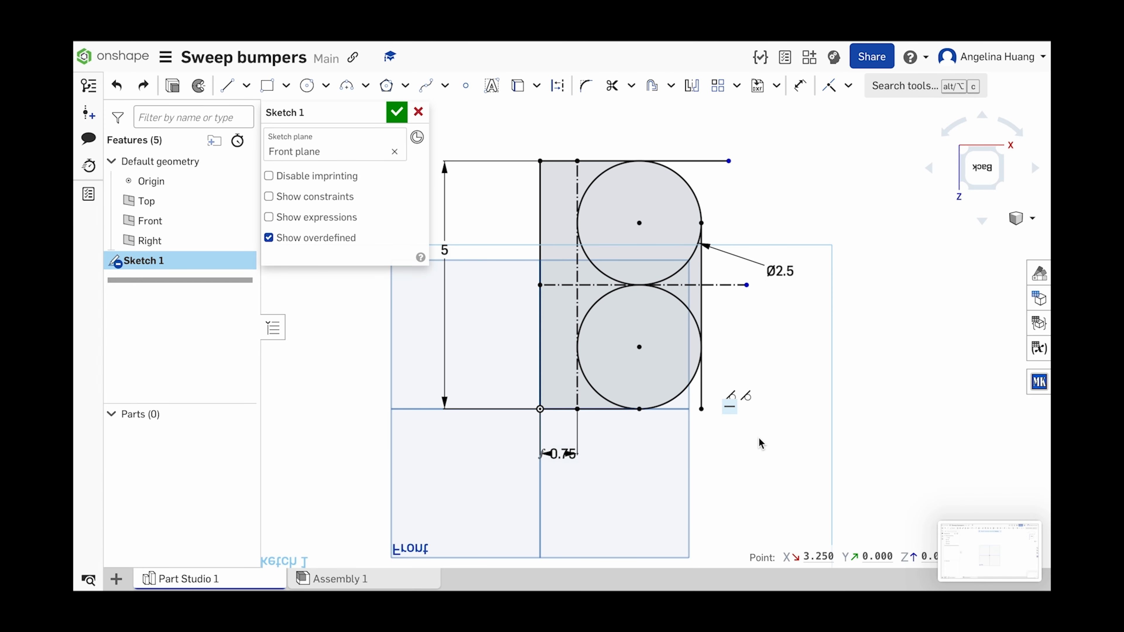
- Delete the horizontal constraint on the vertical tangent line's lower endpoint and make that endpoint coincident with the lower circle
left_click(703, 400)
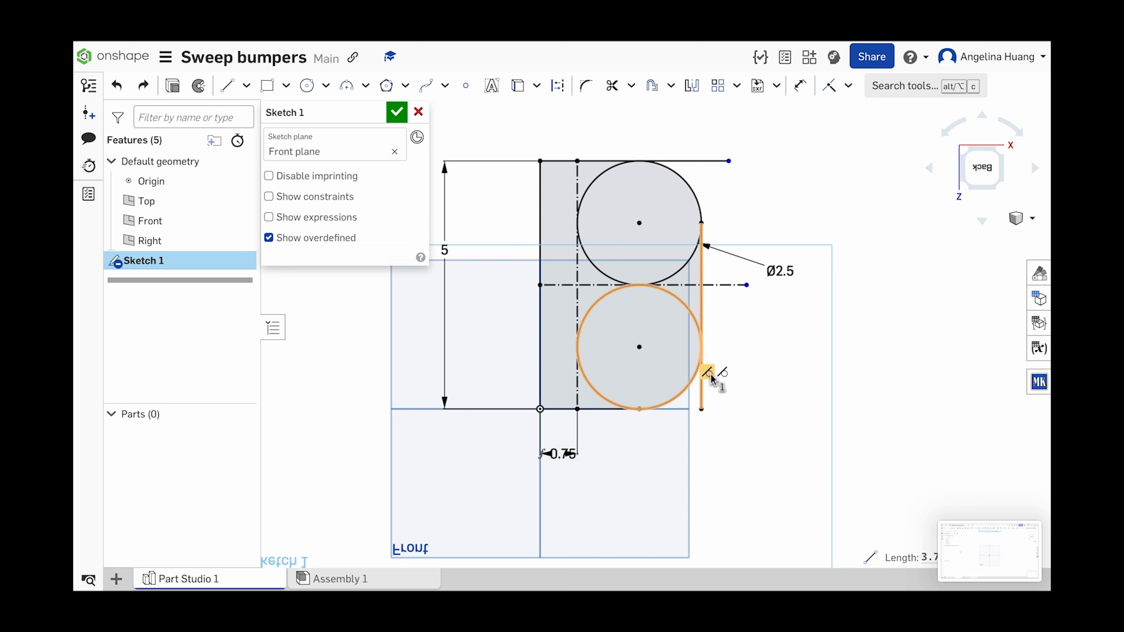
left_click(701, 410)
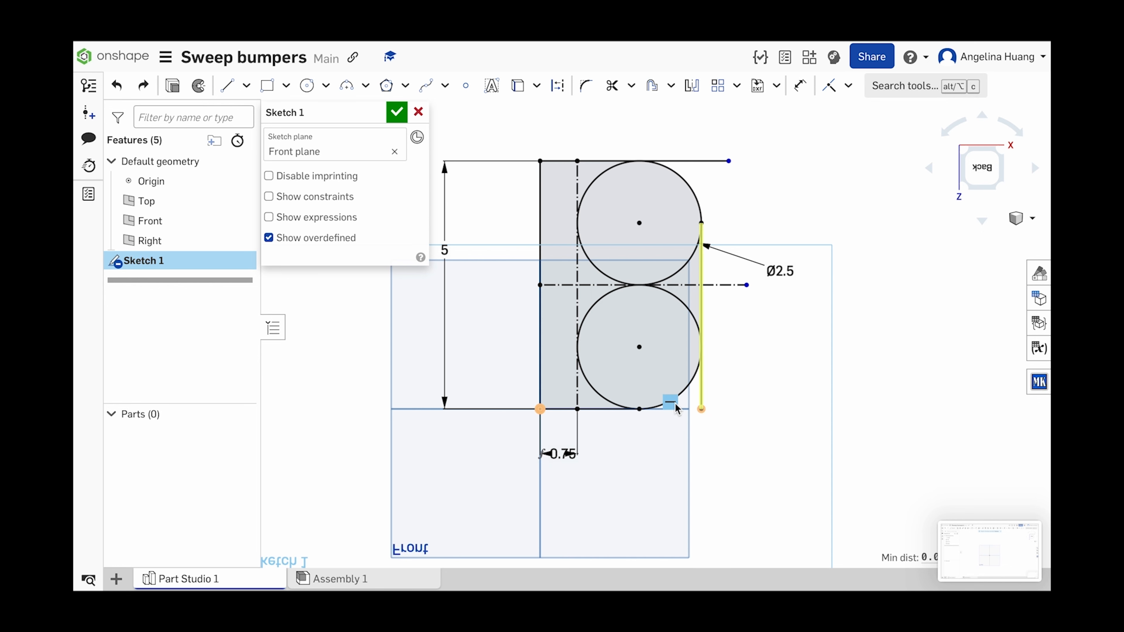
left_click(672, 402)
key("Delete")
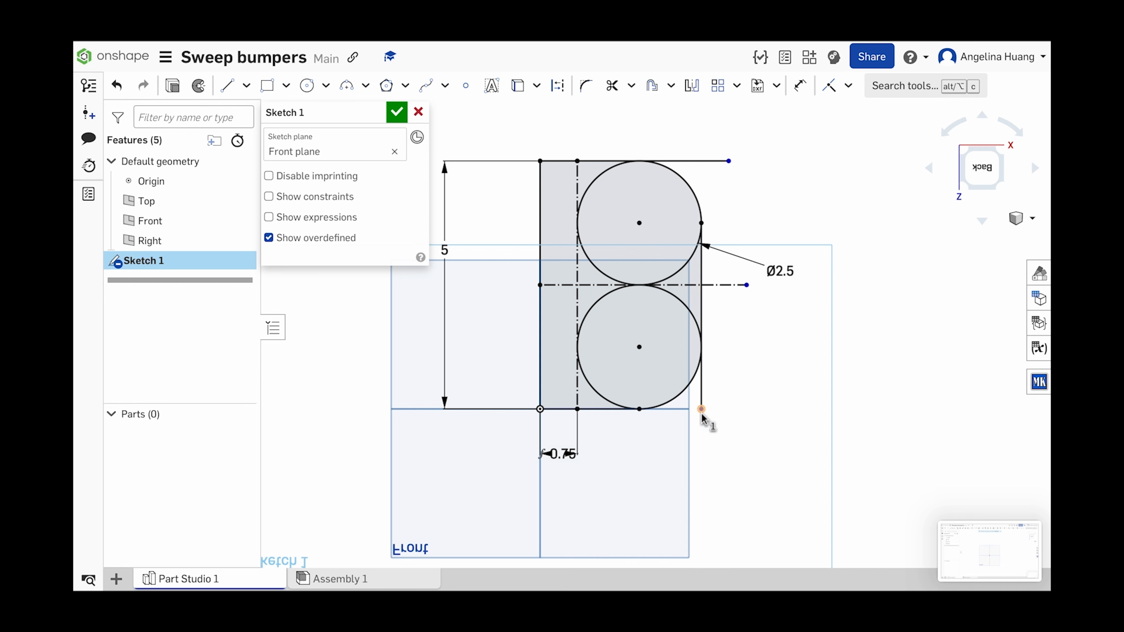
left_click(701, 410)
key("i")
- Make the free endpoint of the horizontal line above the upper circle coincident with that circle and close the sketch
left_click(728, 161)
left_click(675, 179)
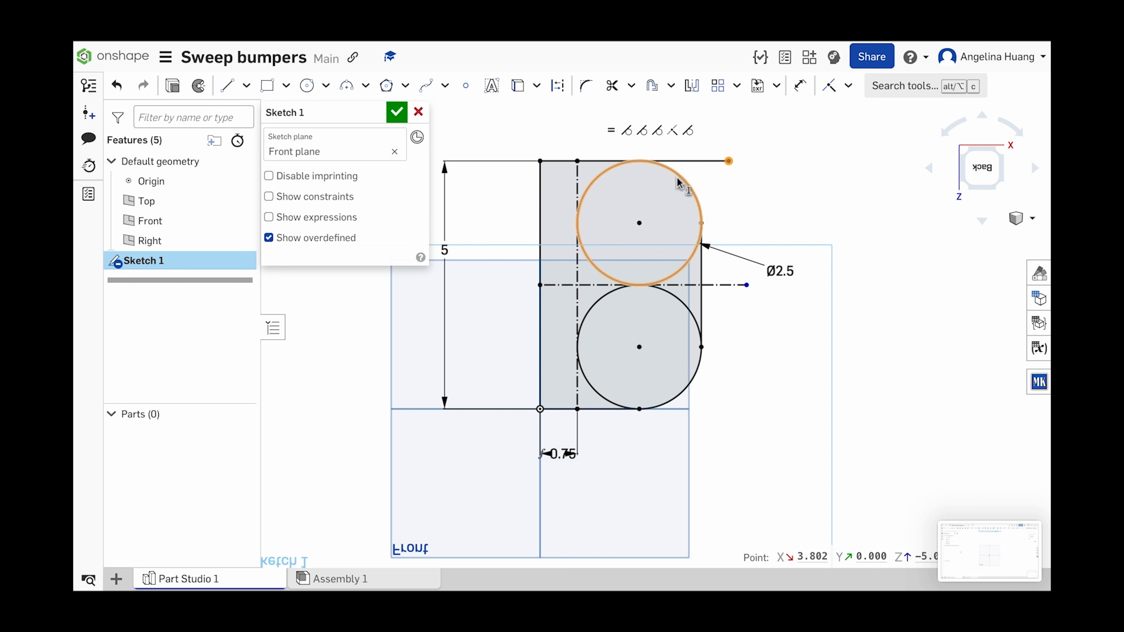
left_click(678, 181)
key("i")
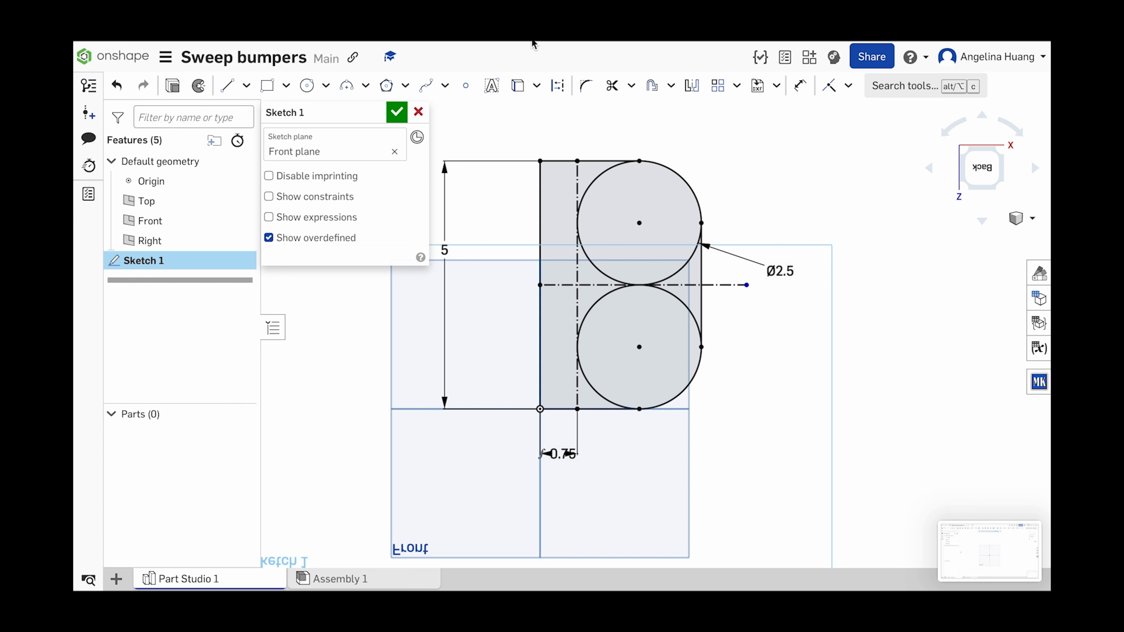
left_click(417, 113)
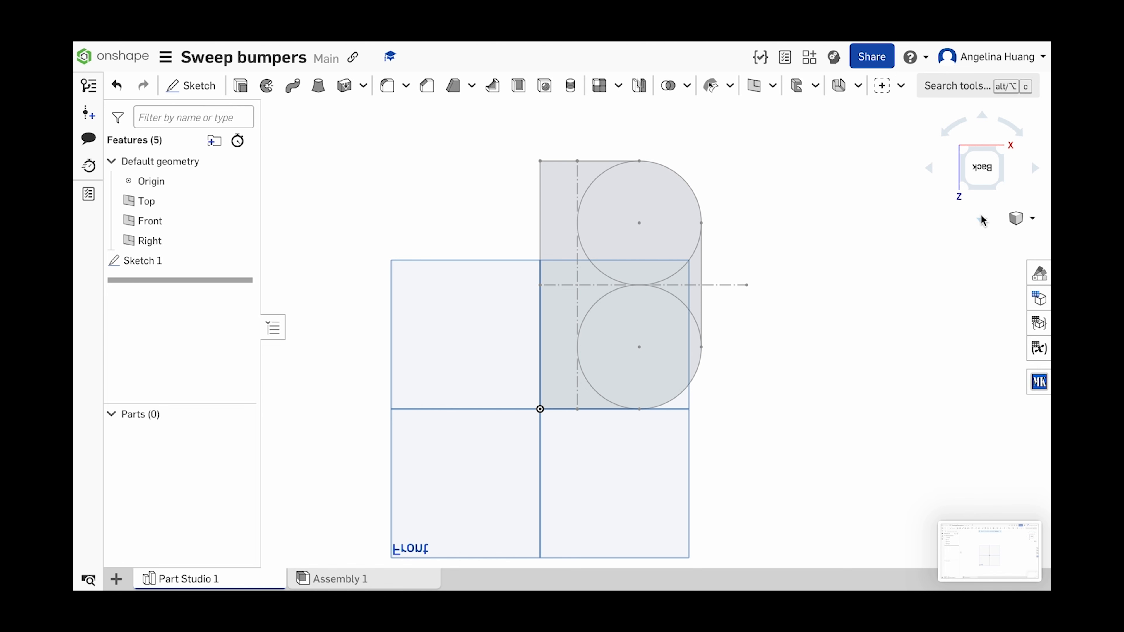
- Start a sketch on the Top plane and draw a corner rectangle from the origin, about 2.32 in wide and 3 in high
left_click(984, 222)
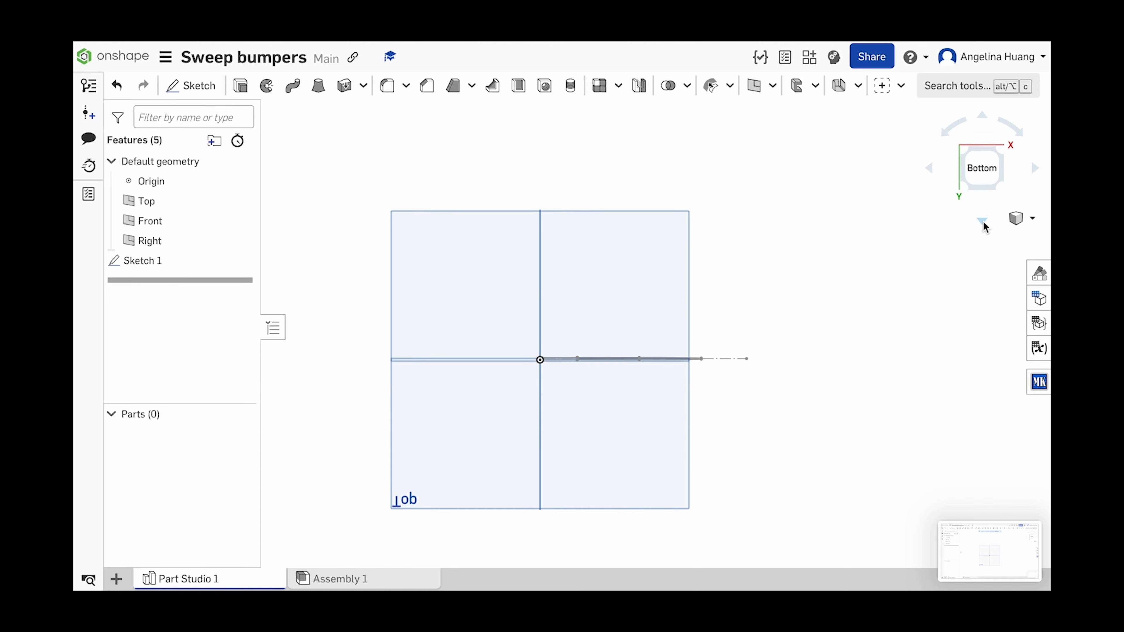
left_click(980, 116)
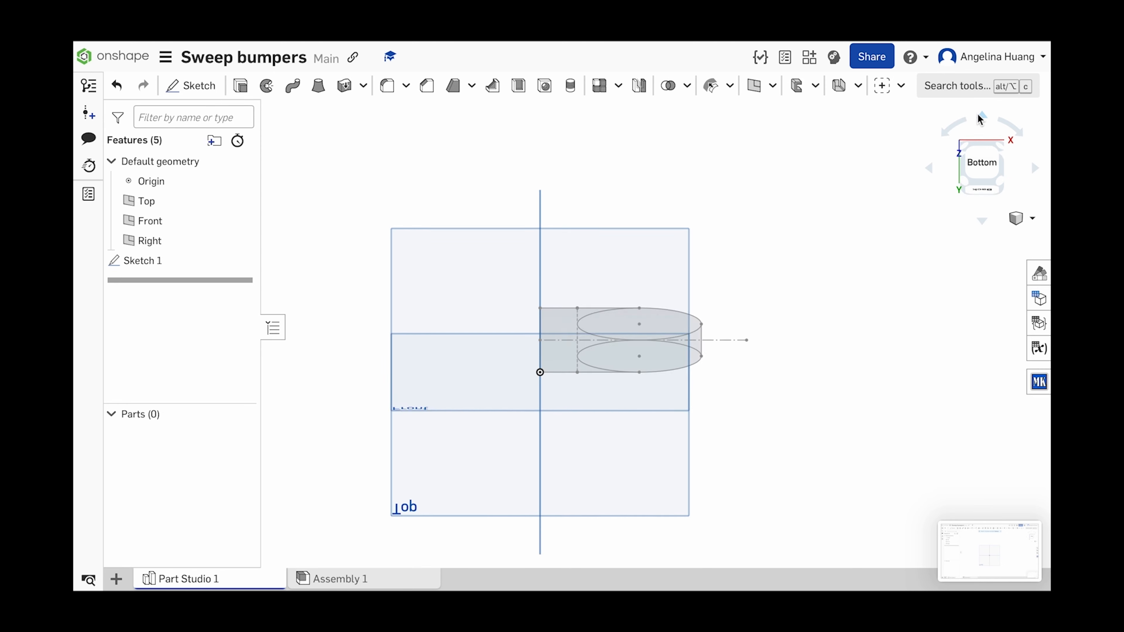
left_click(980, 117)
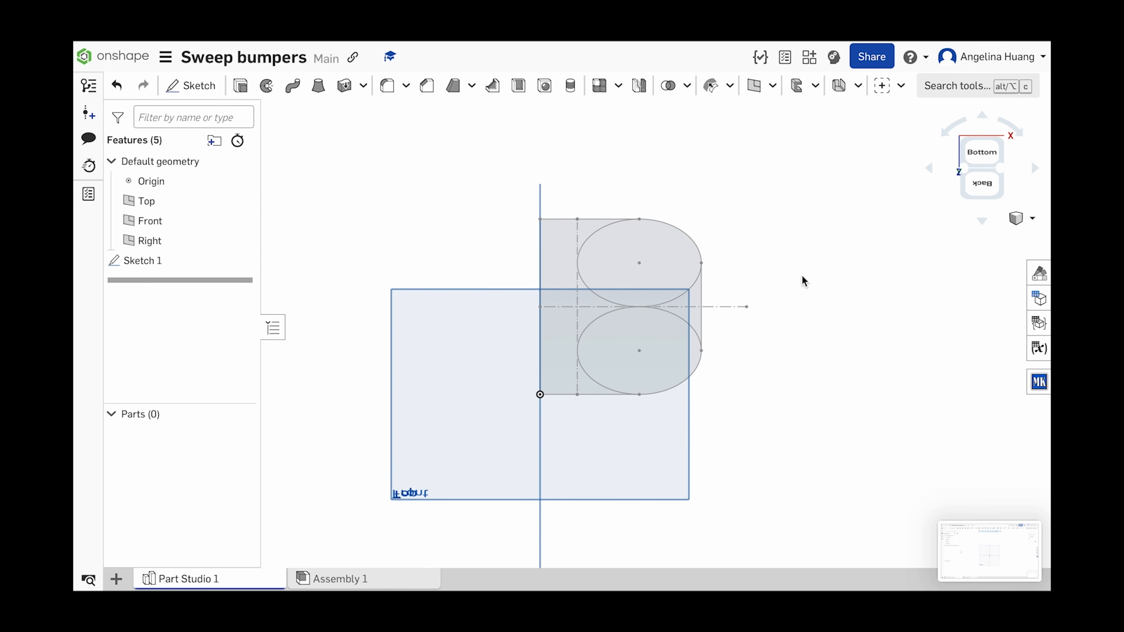
left_click(981, 221)
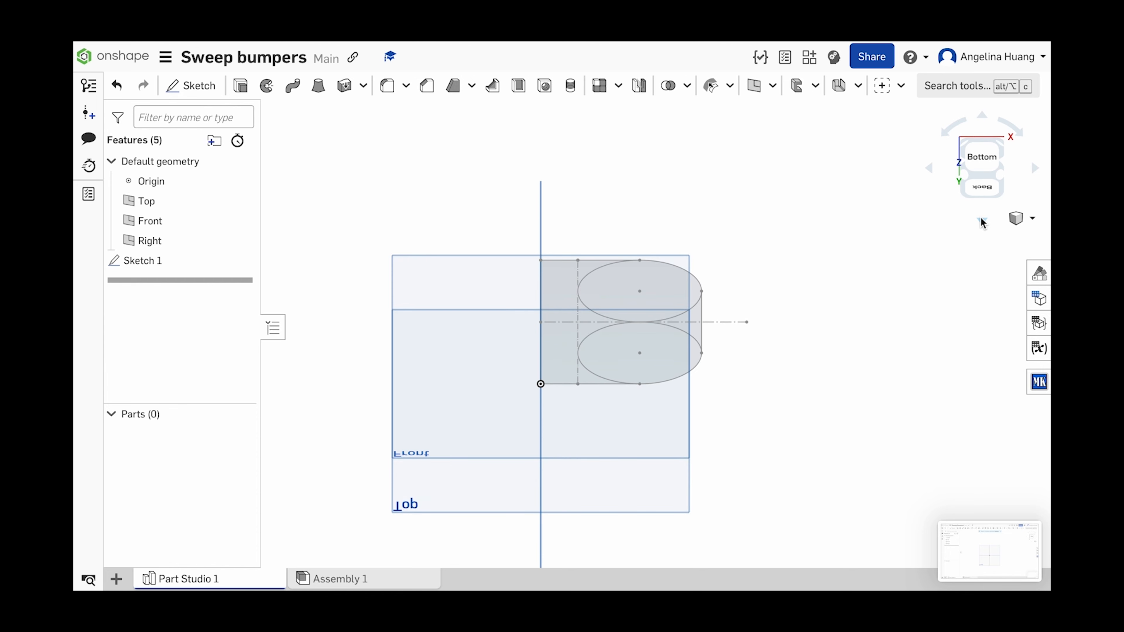
left_click(981, 159)
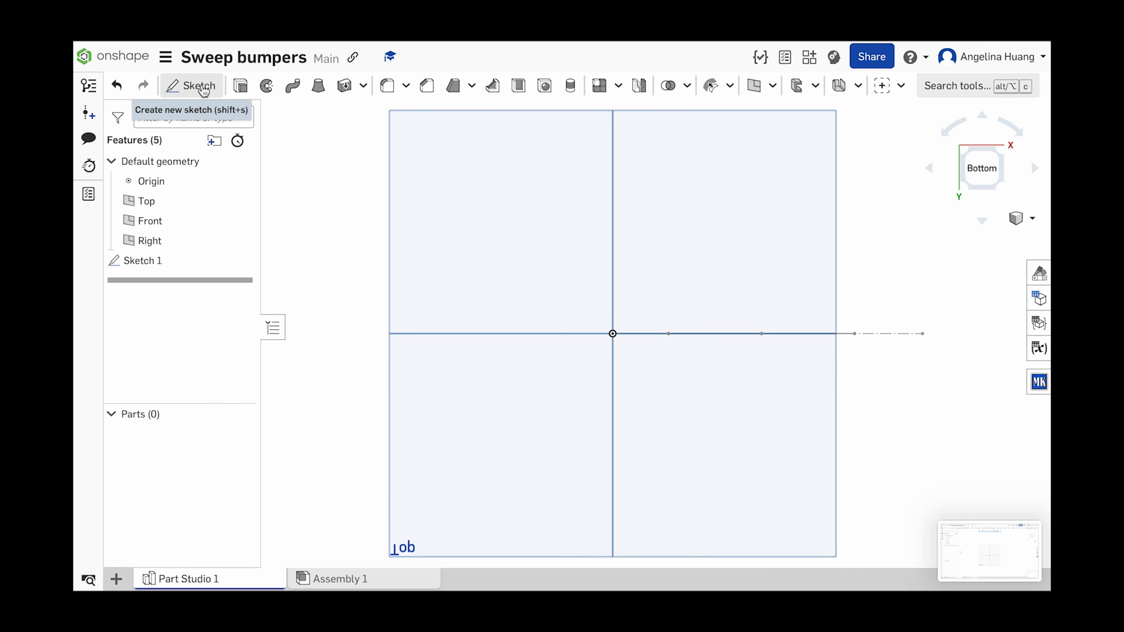
left_click(200, 86)
left_click(494, 259)
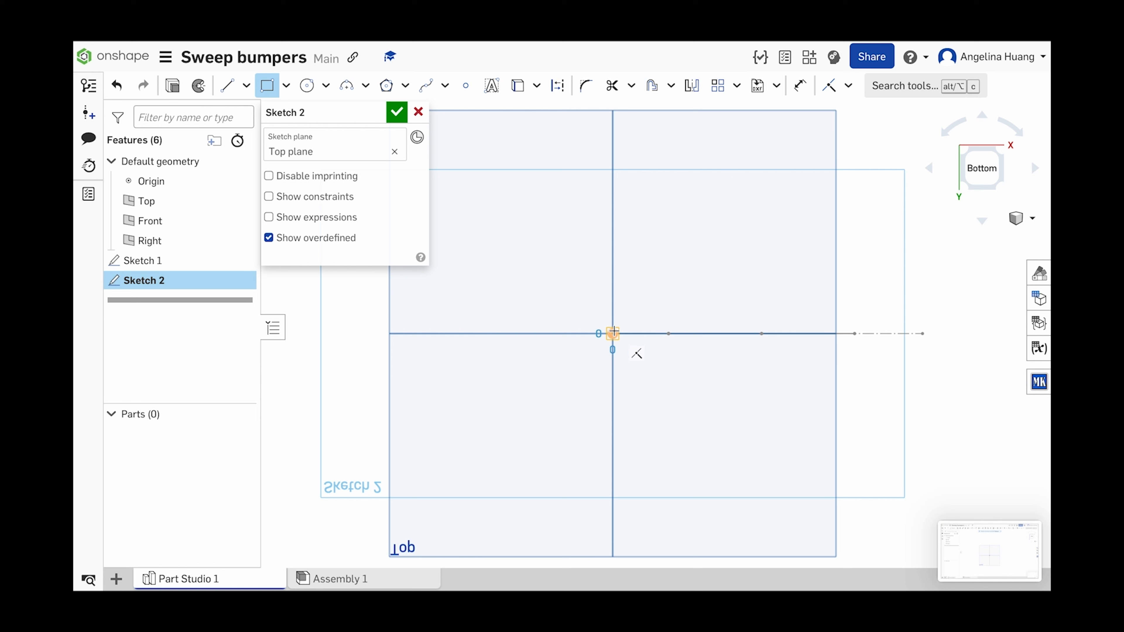
left_click(613, 333)
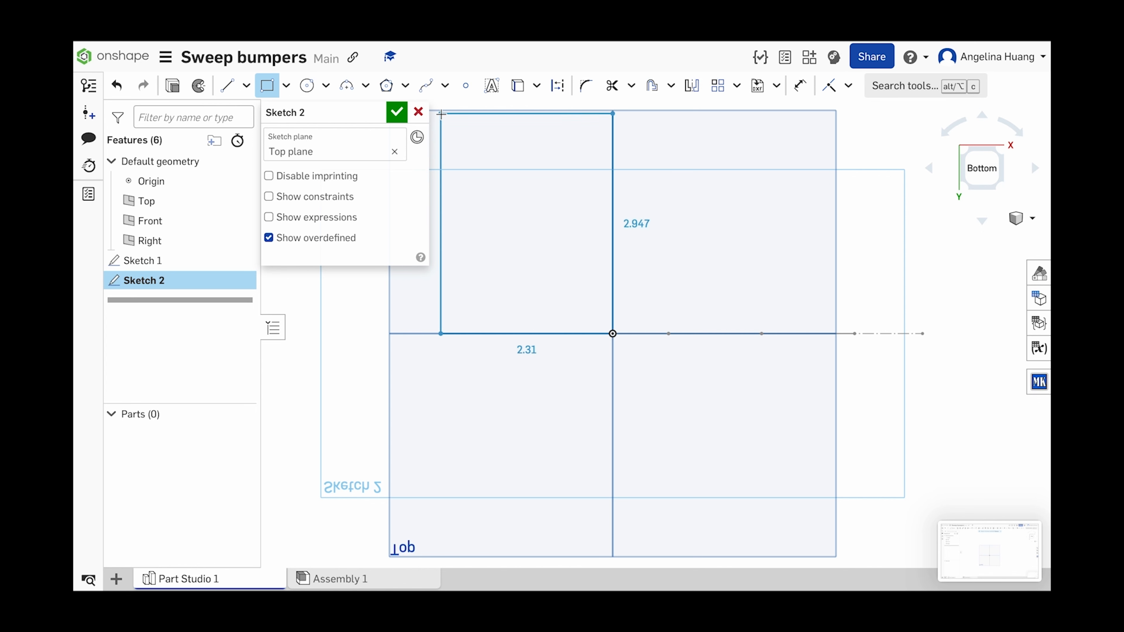
left_click(440, 110)
key("grave")
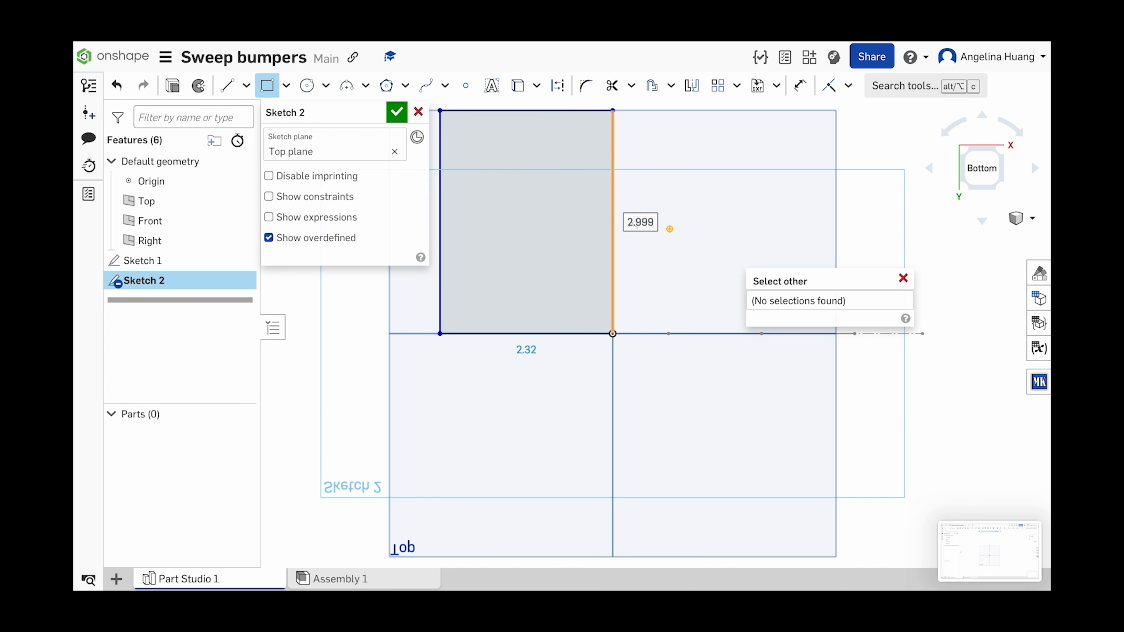
- Dimension the rectangle's vertical side through the origin as 25 in
key("d")
left_click(613, 205)
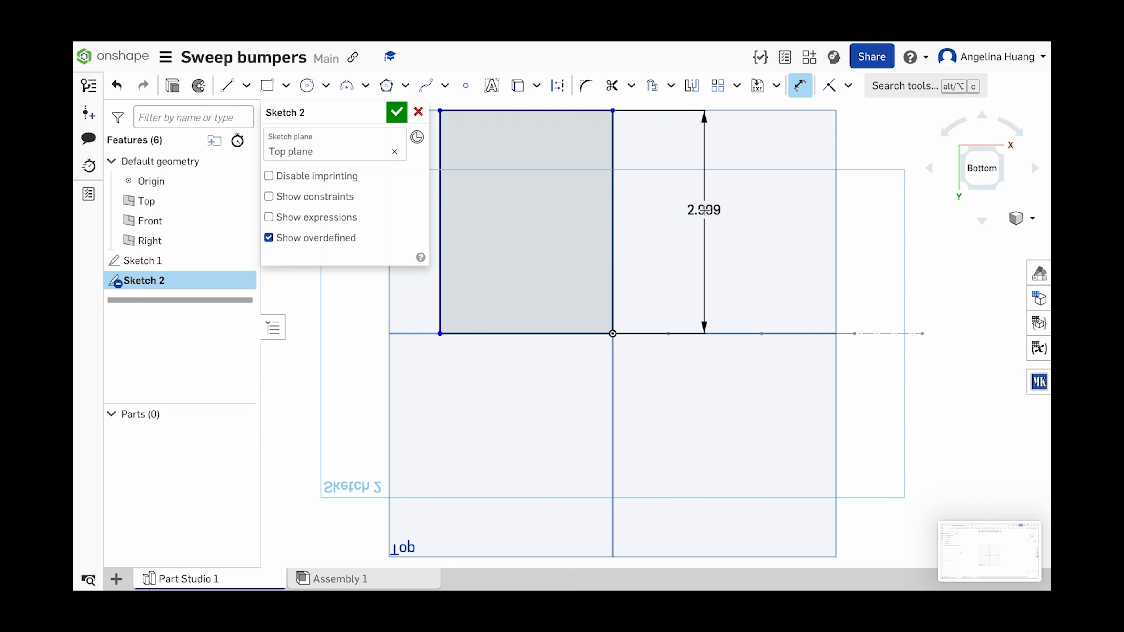
left_click(704, 210)
type("28")
key("Return")
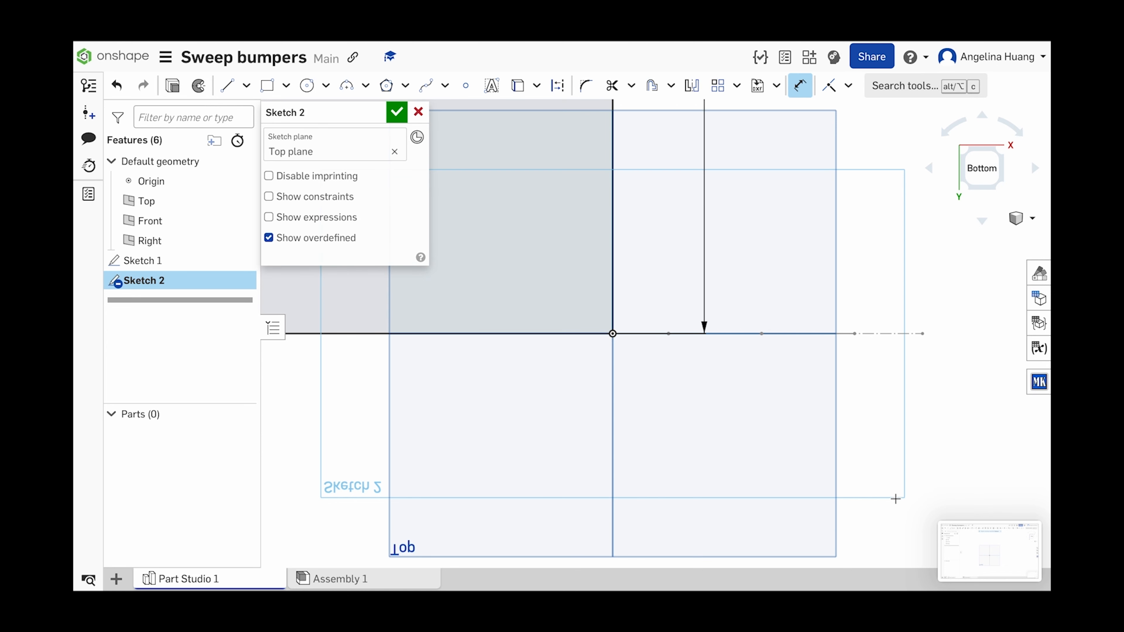
- Dimension the rectangle's horizontal side through the origin as 25 in and accept the sketch
scroll(895, 499, "down", 5)
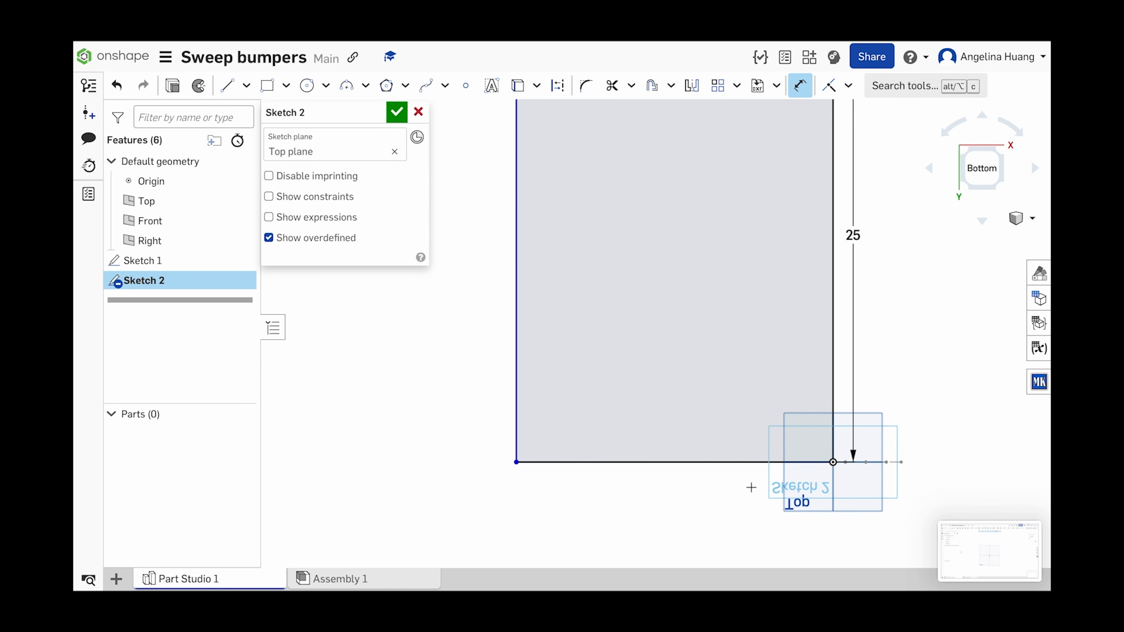
left_click(717, 462)
left_click(730, 522)
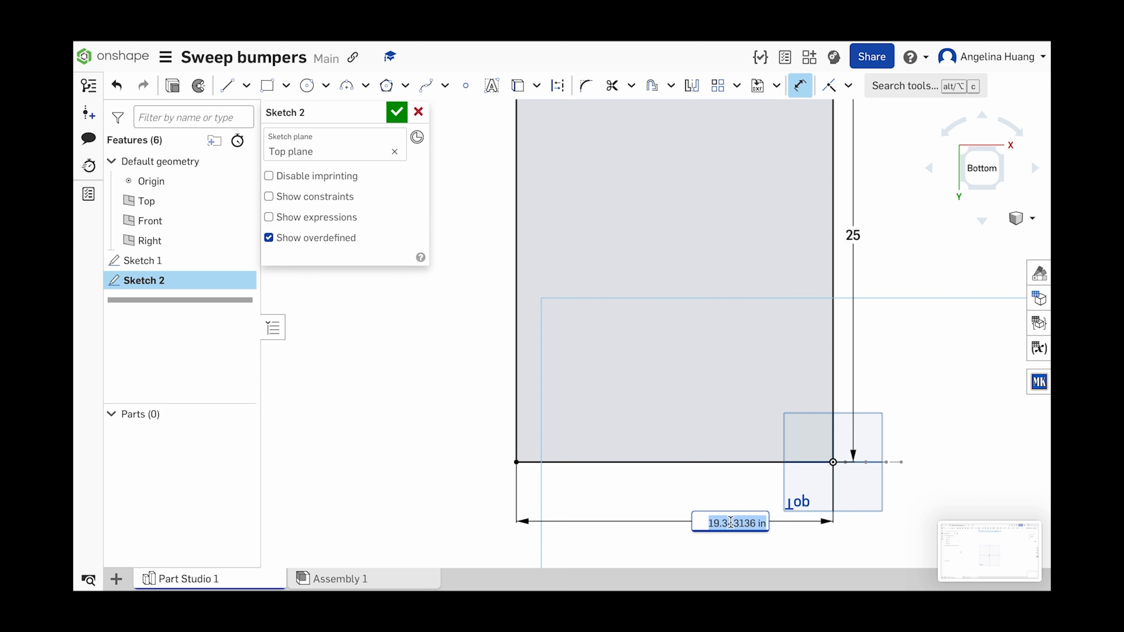
type("25")
key("Return")
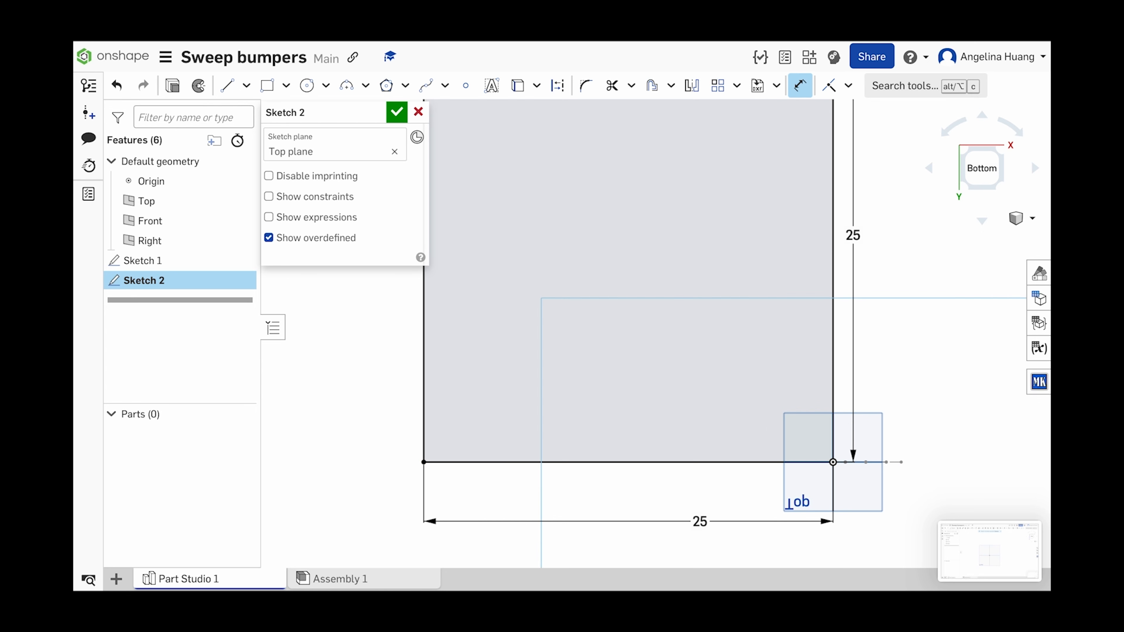
left_click(397, 111)
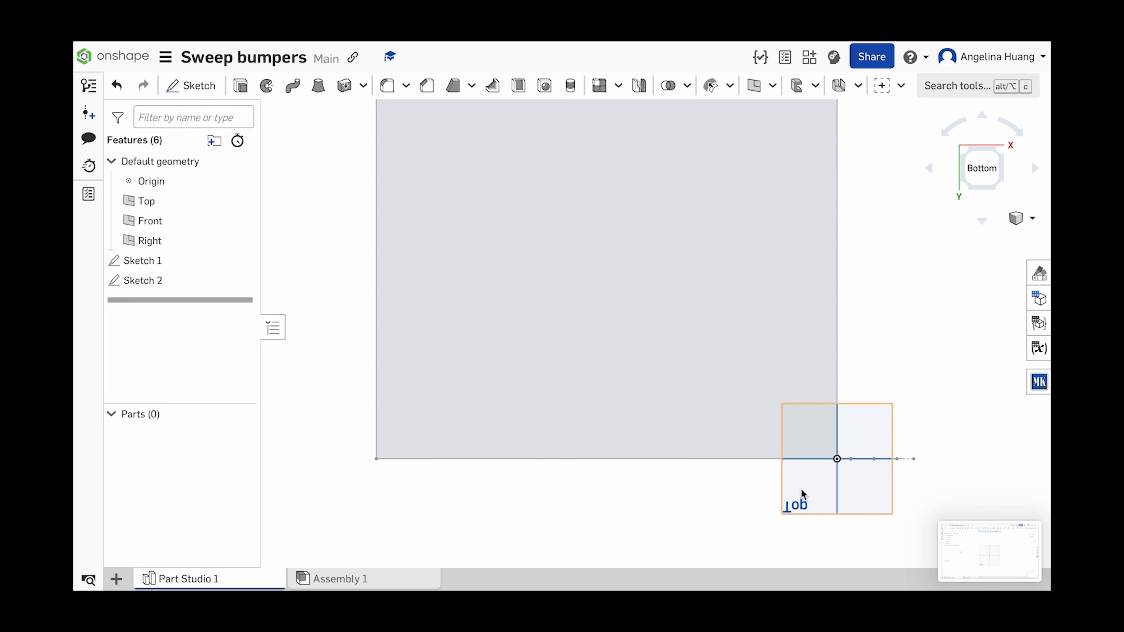
- Start a new solid Sweep and use the faces of Sketch 1 as its profile
scroll(797, 489, "down", 5)
scroll(913, 498, "up", 3)
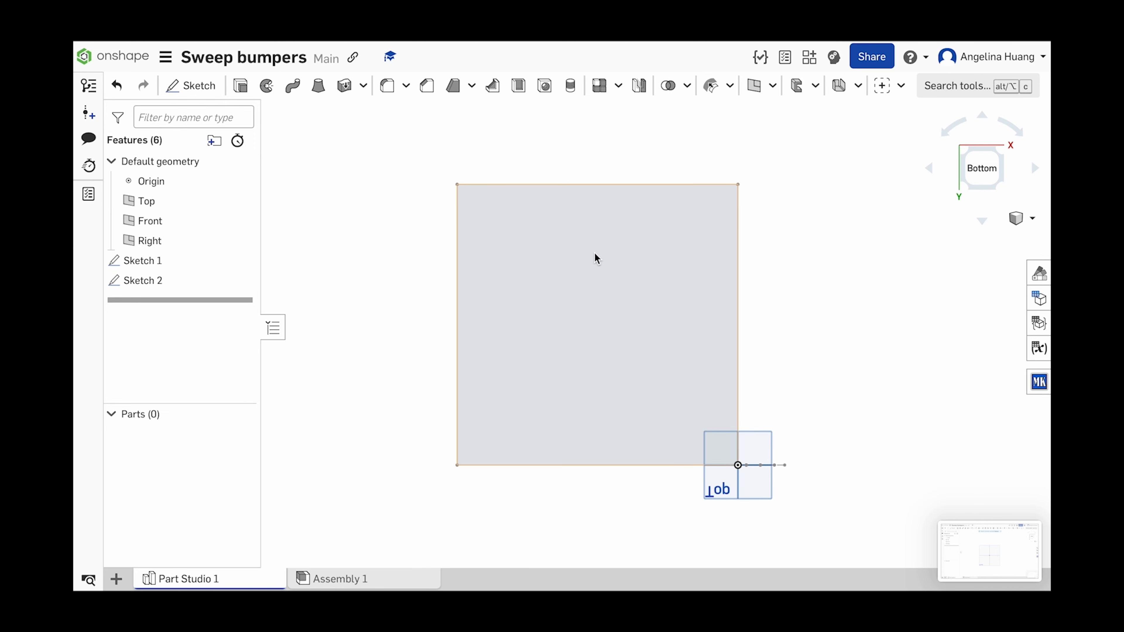
left_click(151, 286)
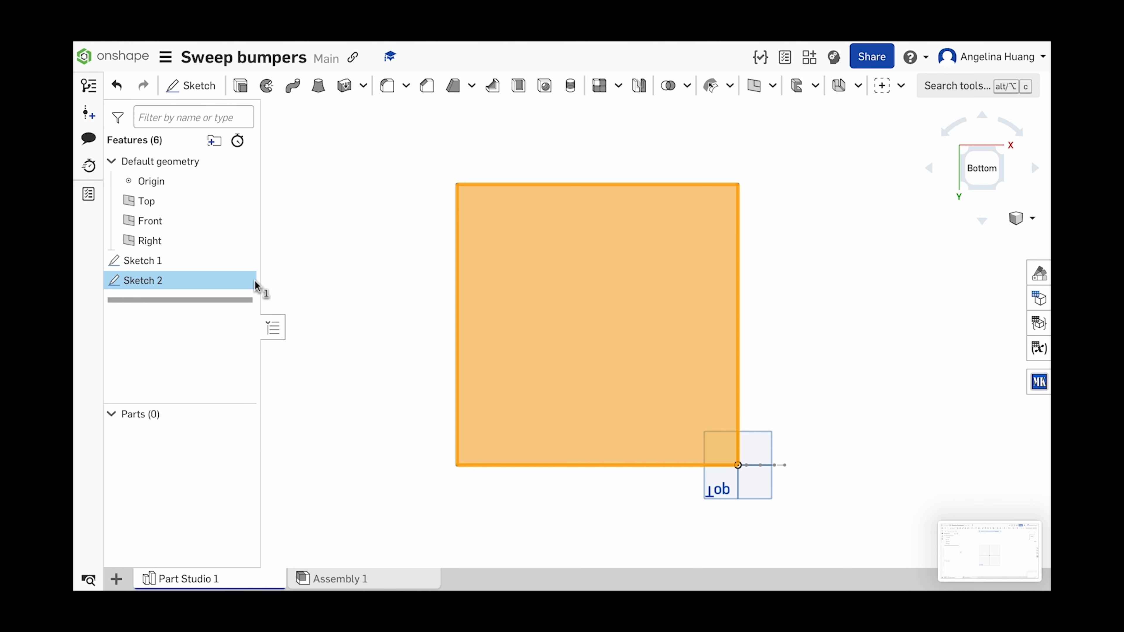
left_click(339, 327)
key("Down")
key("Down")
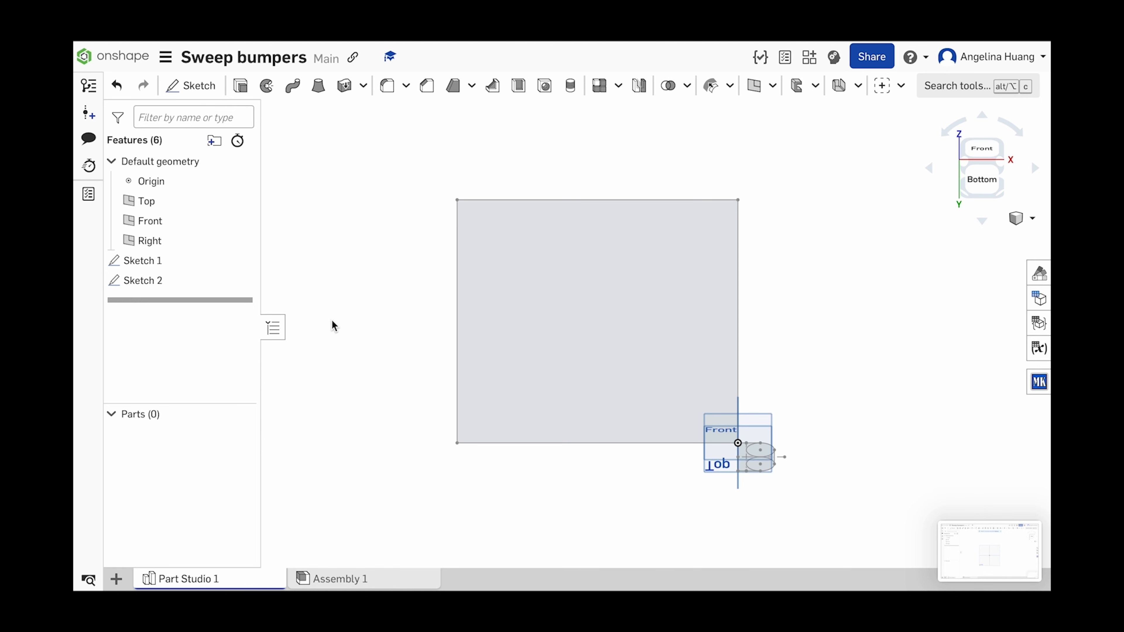
left_click(148, 261)
left_click(293, 86)
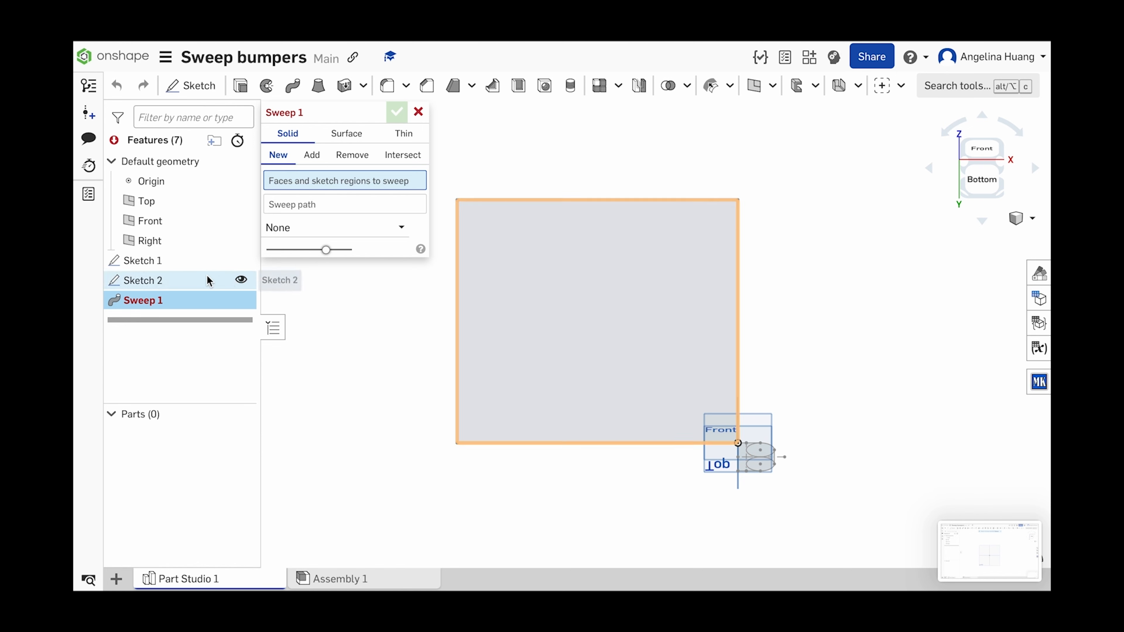
left_click(185, 261)
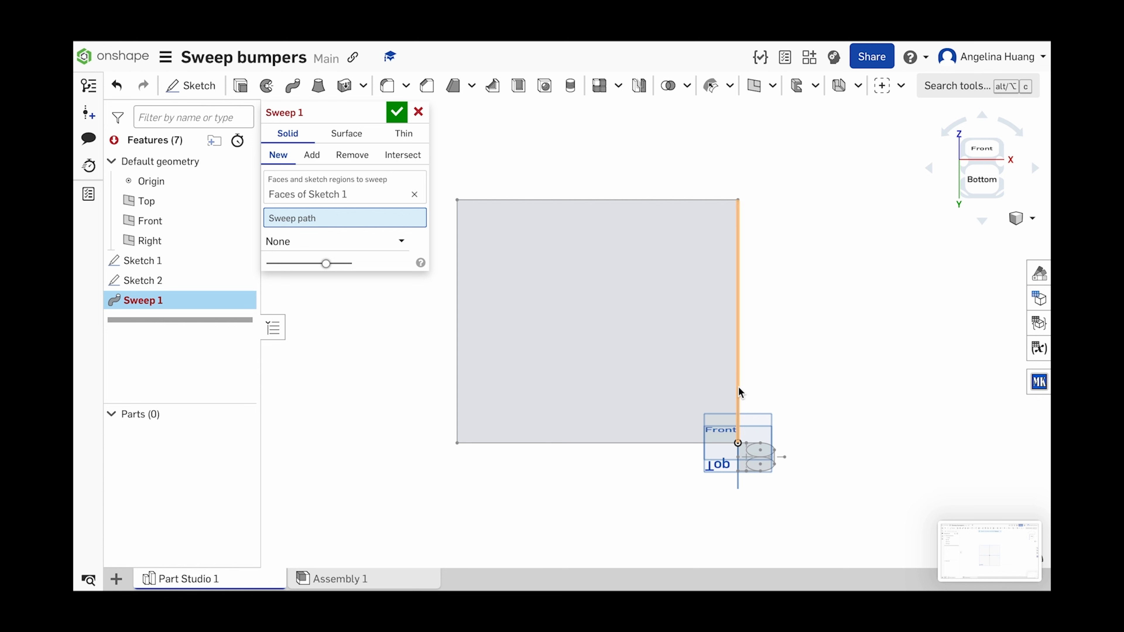
- Set all four edges of the 25 in square in Sketch 2 as the sweep path
left_click(739, 396)
left_click(665, 199)
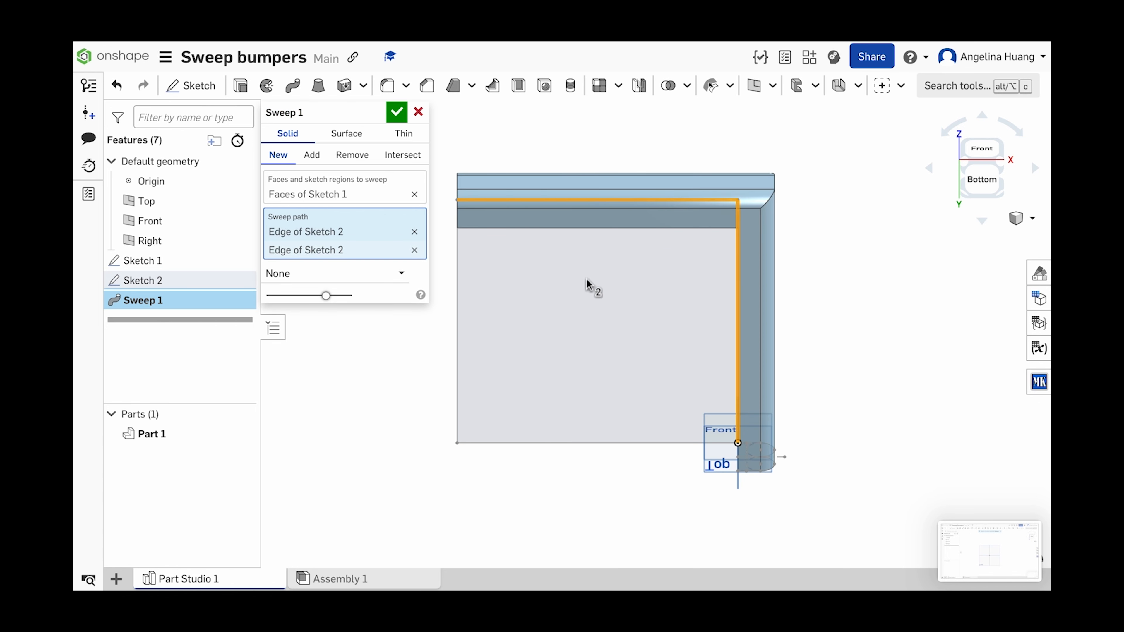
left_click(458, 302)
left_click(606, 445)
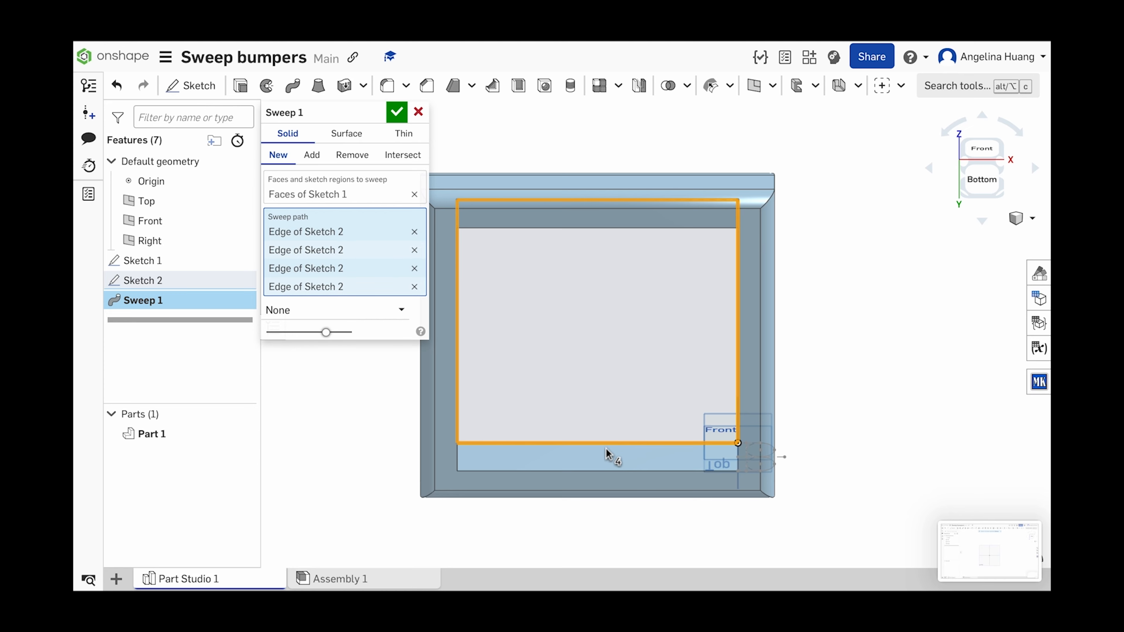
- Examine the swept frame's preview from the front, top and side, including its corners and inner faces
key("Down")
key("Down")
key("Down")
key("Down")
key("Down")
key("Down")
key("Down")
key("Down")
key("Down")
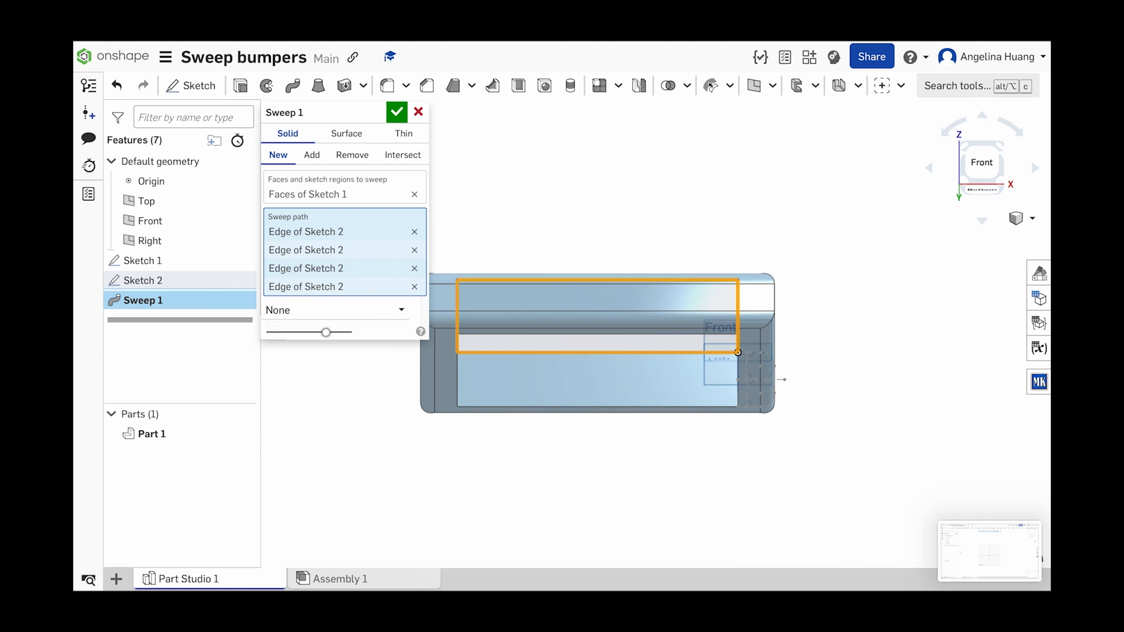
key("Down")
key("Down")
key("Down")
key("Right")
key("Right")
key("Right")
key("Right")
key("Right")
key("Right")
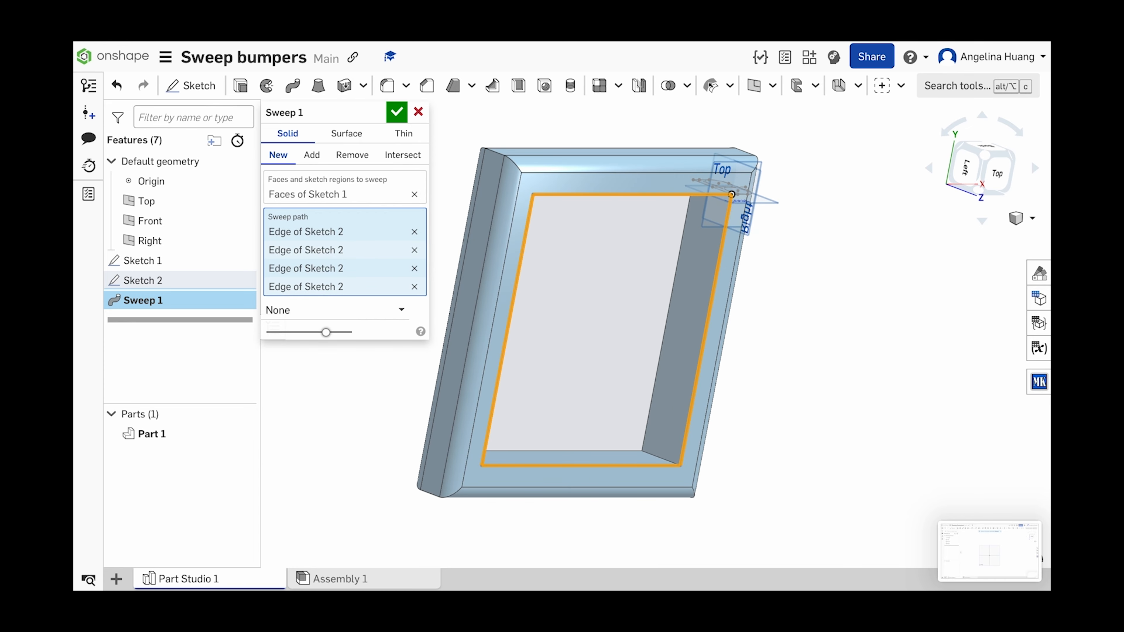
key("Left")
key("Right")
key("Right")
key("Down")
key("Right")
key("Down")
key("Down")
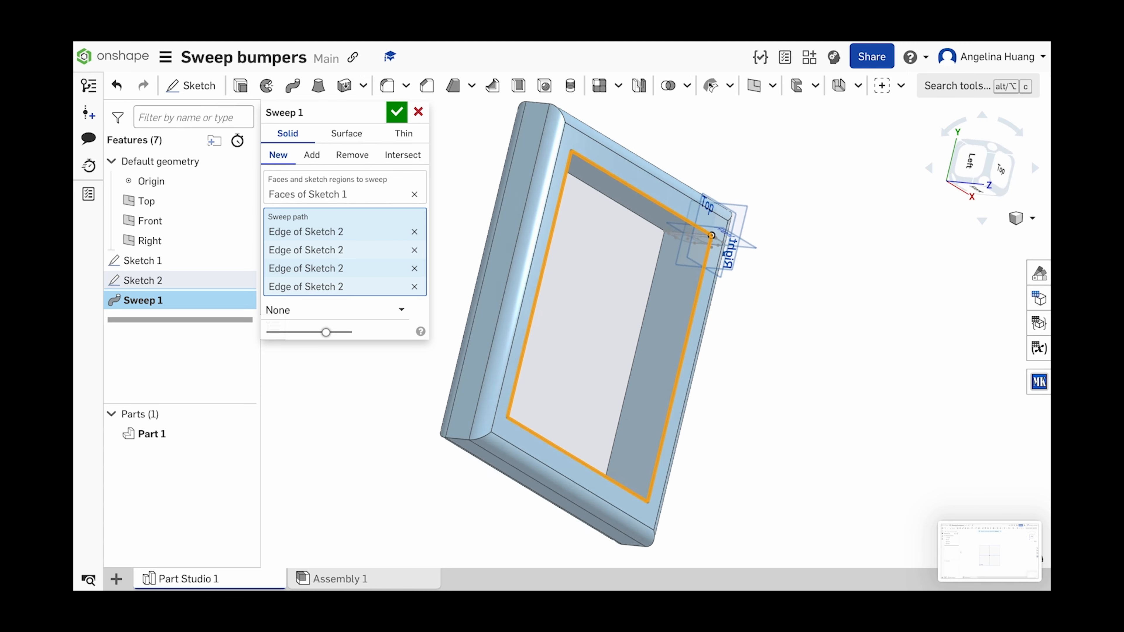
- Inspect the previewed sweep from directly above, from the front side and at oblique angles around the whole frame
key("Left")
key("Left")
key("Left")
key("Up")
key("Up")
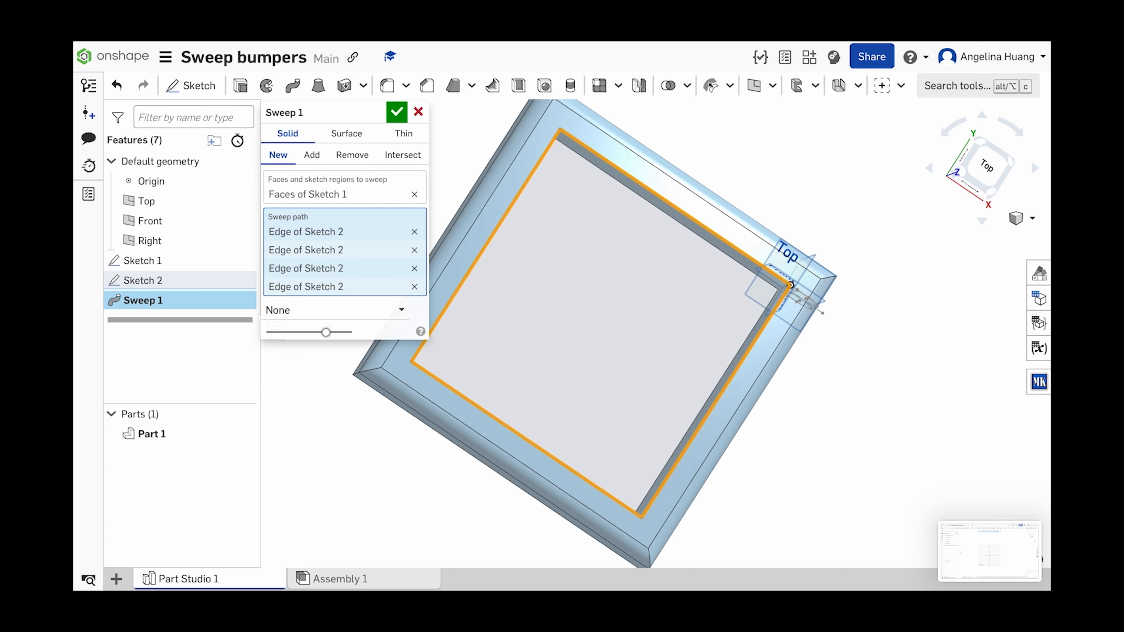
key("Up")
key("Up")
key("Right")
key("Right")
key("Right")
key("Right")
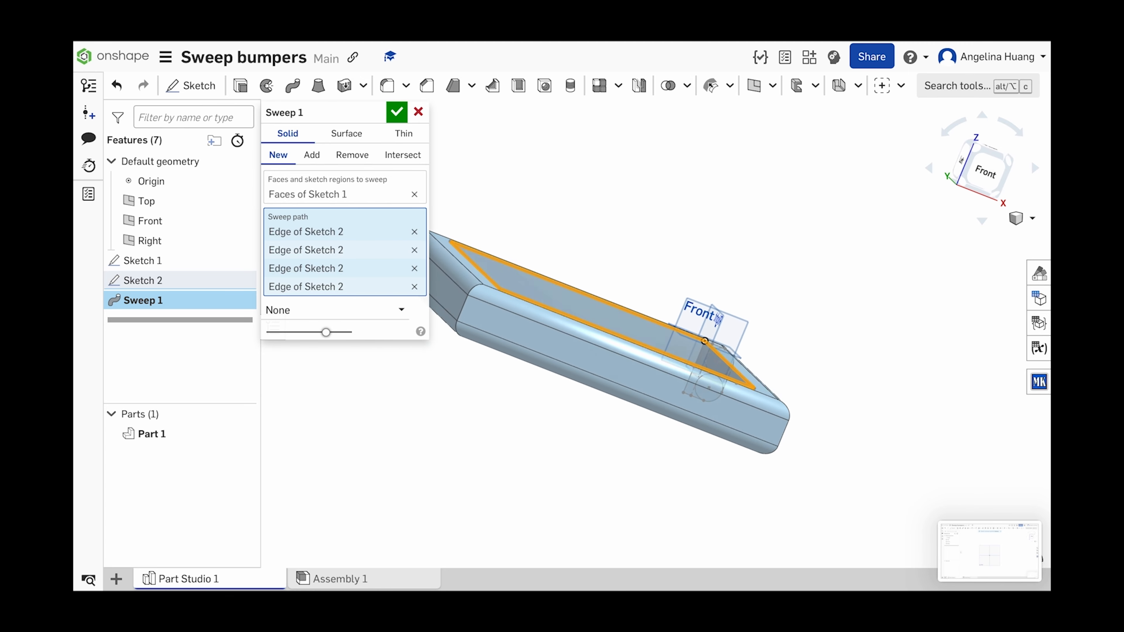
key("Down")
key("Down")
key("Left")
key("Left")
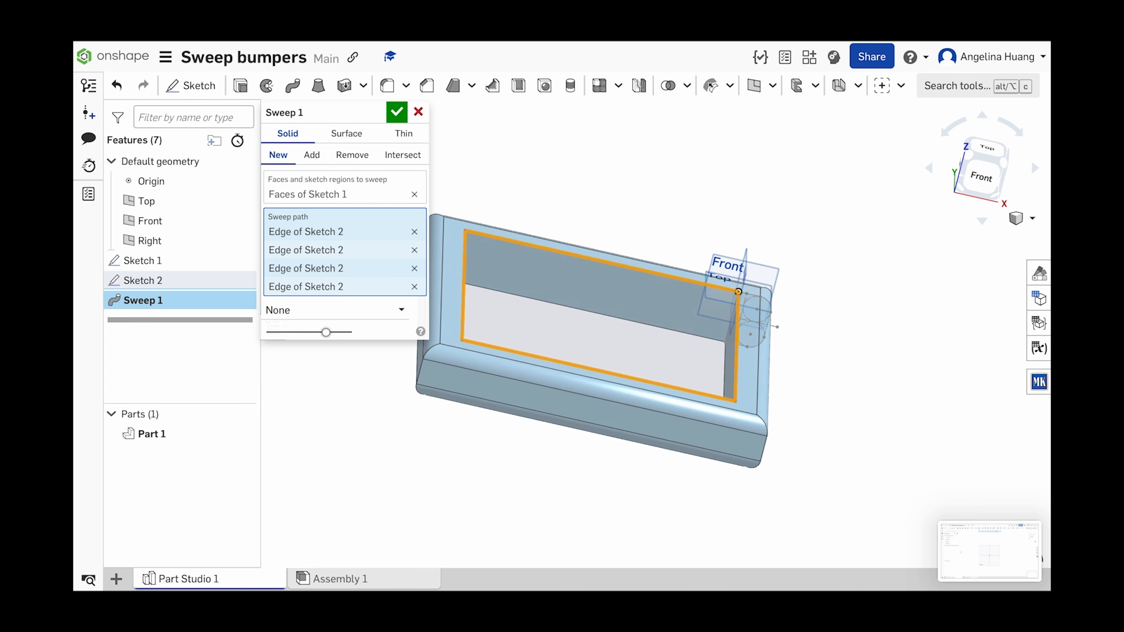
key("Down")
key("Left")
key("Left")
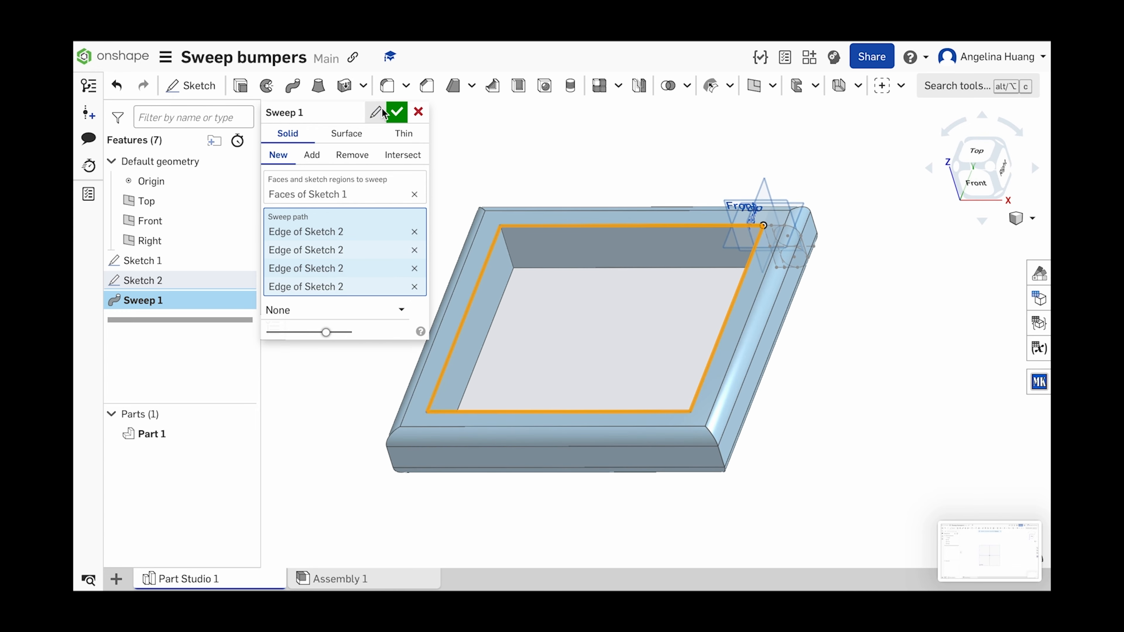
- Accept the solid sweep of the Sketch 1 profile along the square path and inspect the finished bumper frame's underside
left_click(397, 113)
right_click_drag(710, 389, 673, 360)
right_click_drag(769, 358, 650, 516)
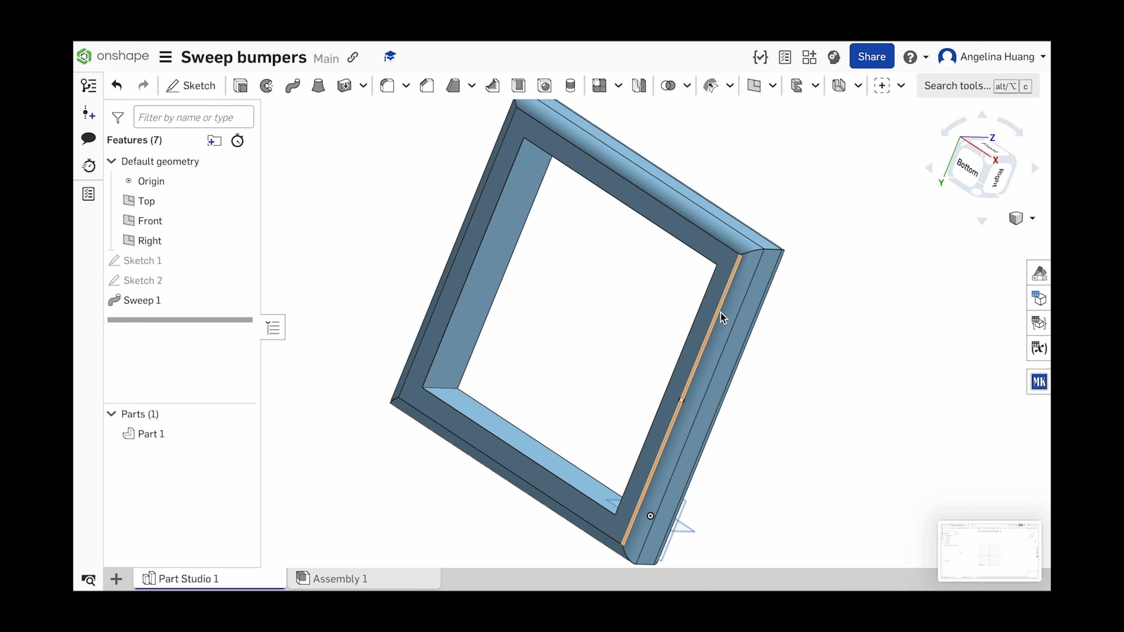
key("super+shift+5")
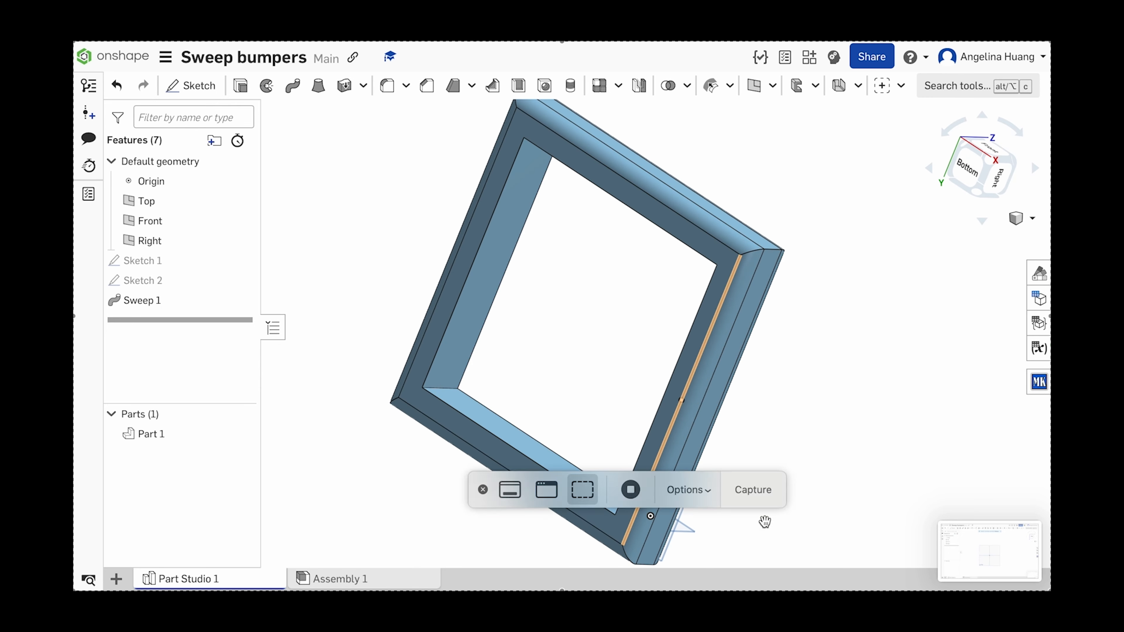
left_click(631, 490)
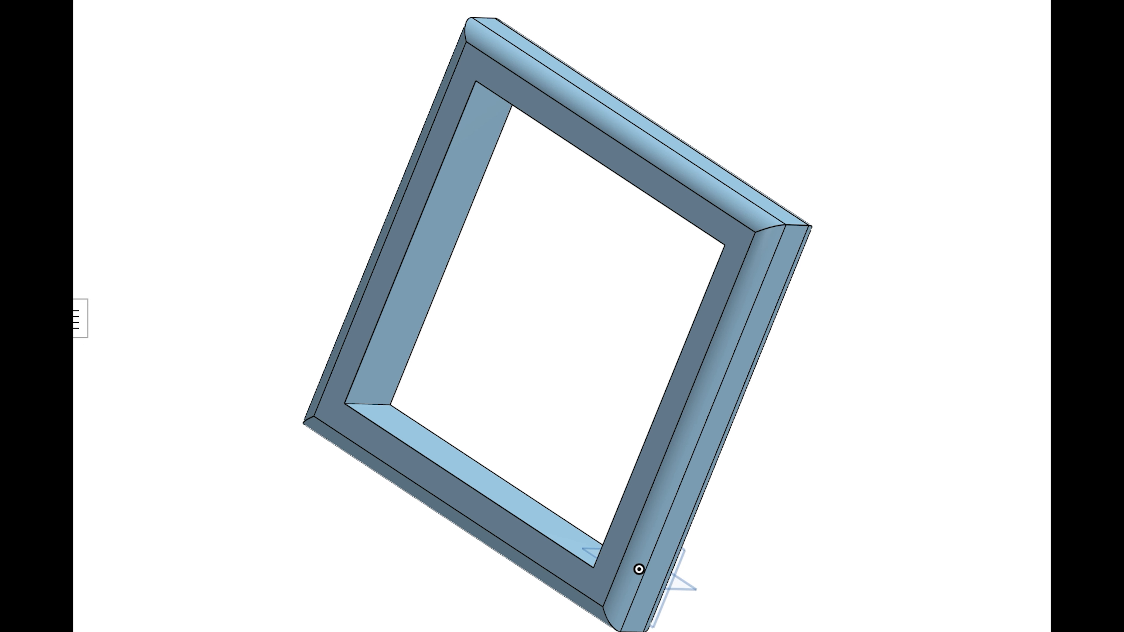